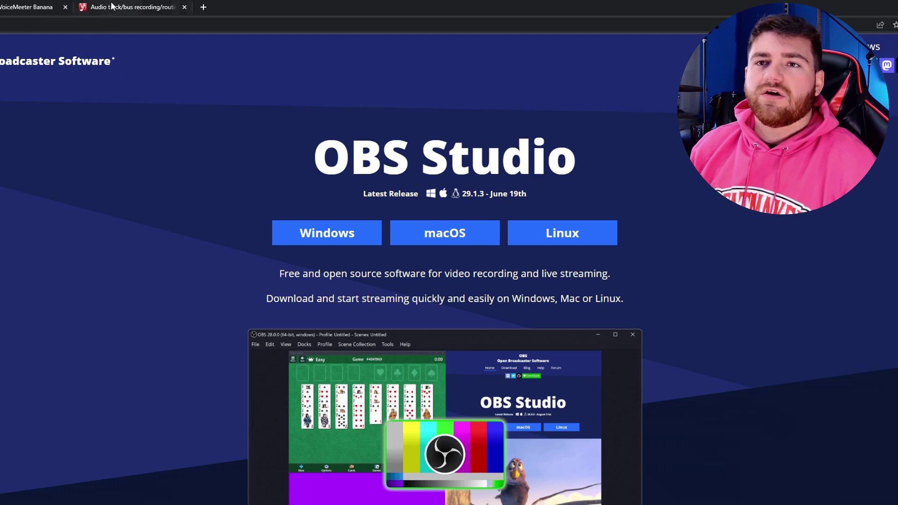
# Switch between the VoiceMeeter Banana and Voxengo Recorder browser tabs, ending on Voxengo Recorder.
pyautogui.click(111, 3)
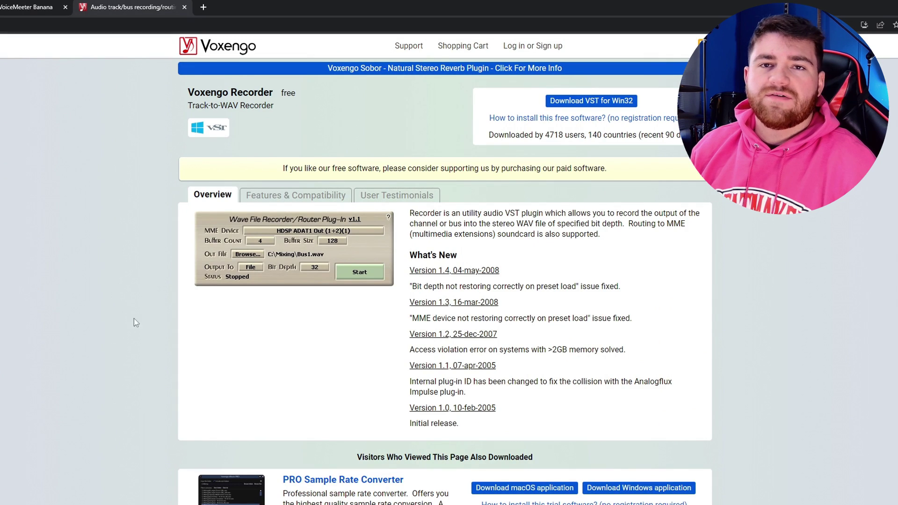
pyautogui.click(19, 7)
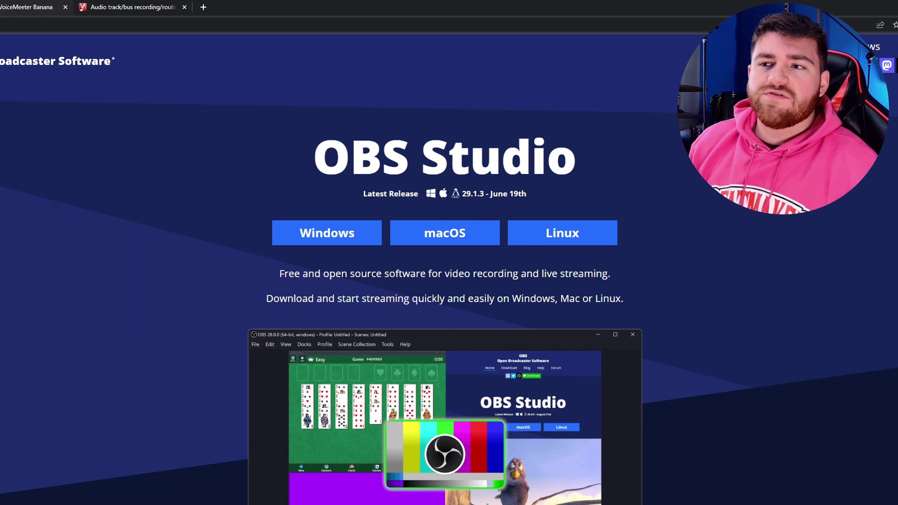
pyautogui.click(19, 6)
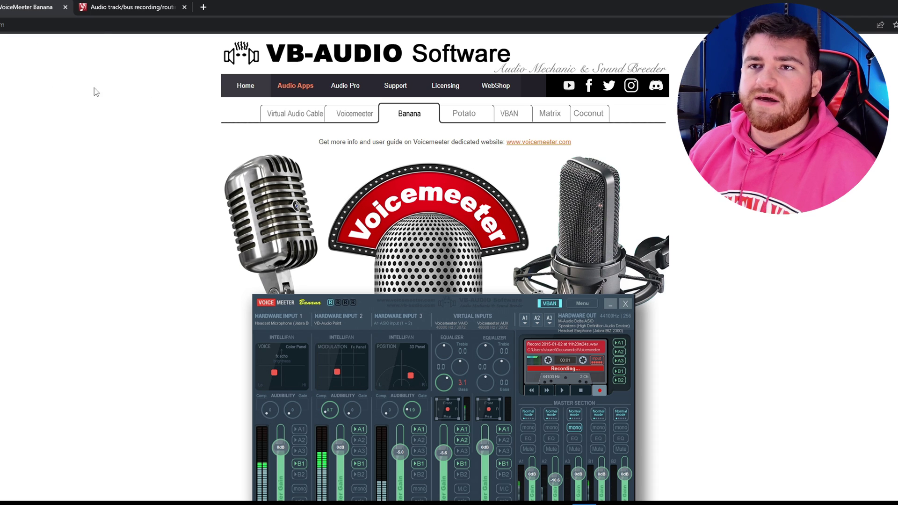
pyautogui.click(107, 13)
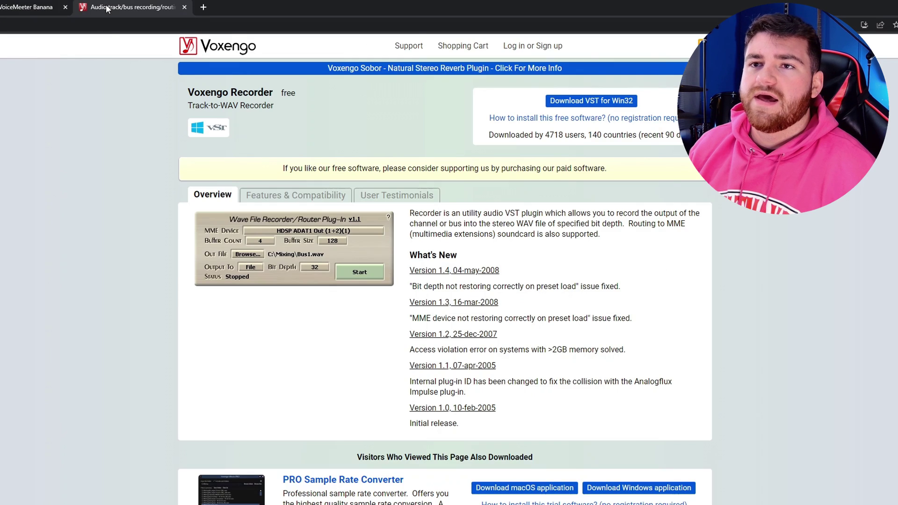
# Review the VoiceMeeter Banana page, then return to the Voxengo Recorder download tab.
pyautogui.click(46, 10)
pyautogui.scroll(-2, 139, 160)
pyautogui.scroll(1, 140, 164)
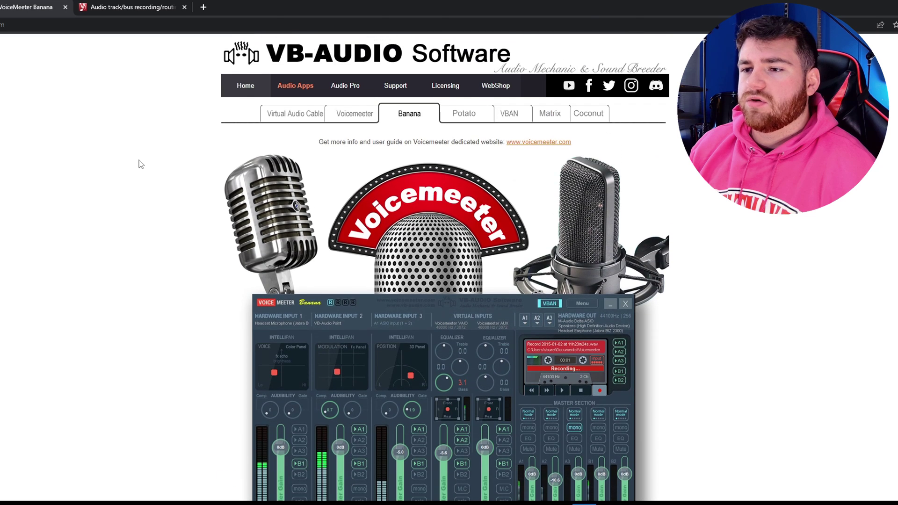
pyautogui.scroll(-2, 206, 173)
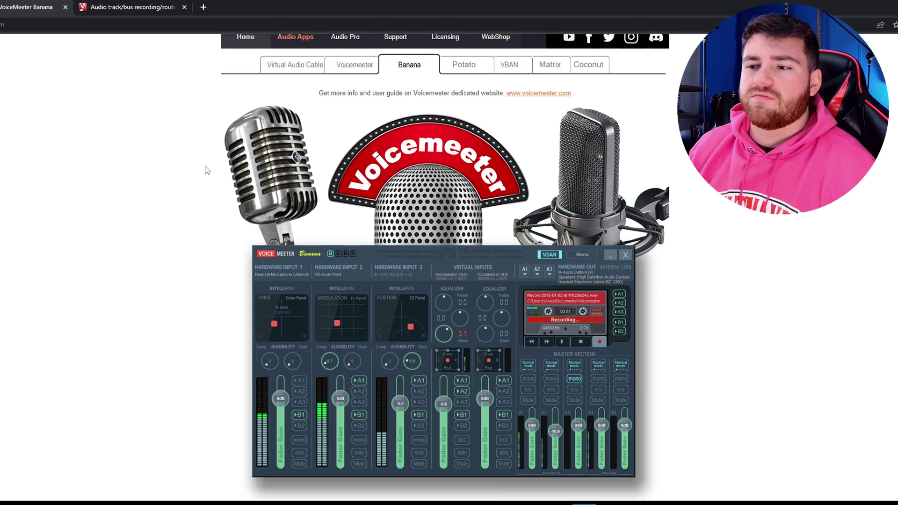
pyautogui.scroll(2, 186, 177)
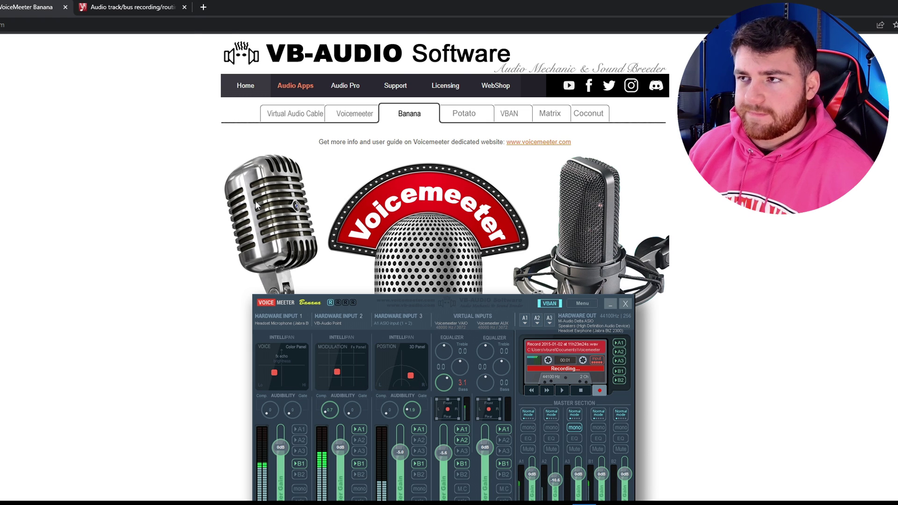
pyautogui.hotkey('ctrl', 'Tab')
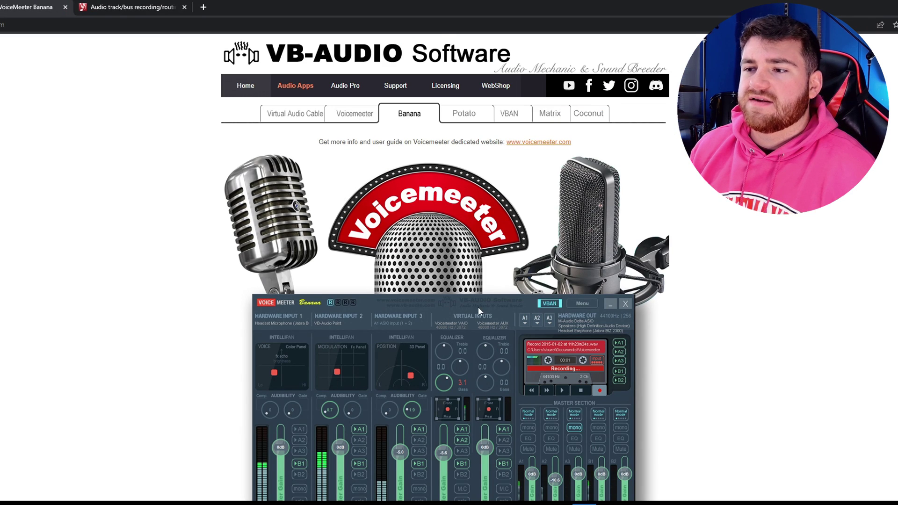
pyautogui.click(143, 4)
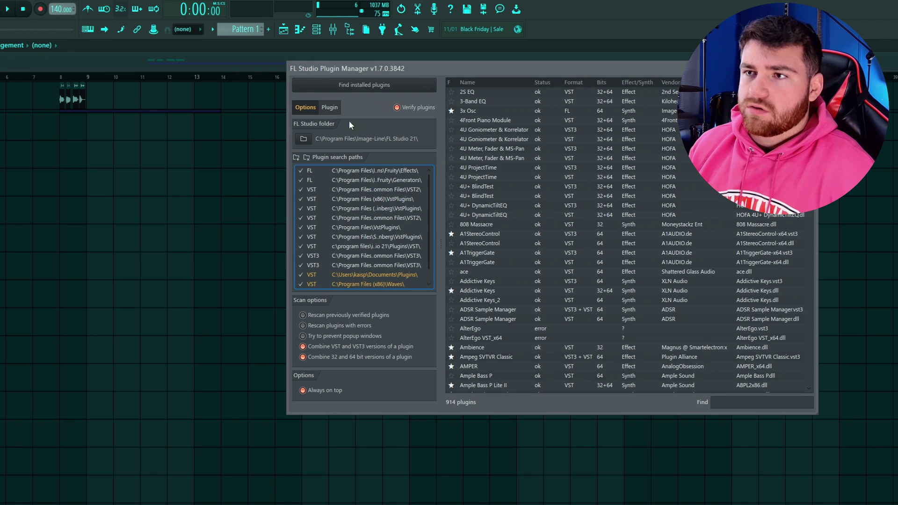
# Move the Plugin Manager window up-left and widen its search-path panel.
pyautogui.moveTo(428, 71); pyautogui.dragTo(332, 63)
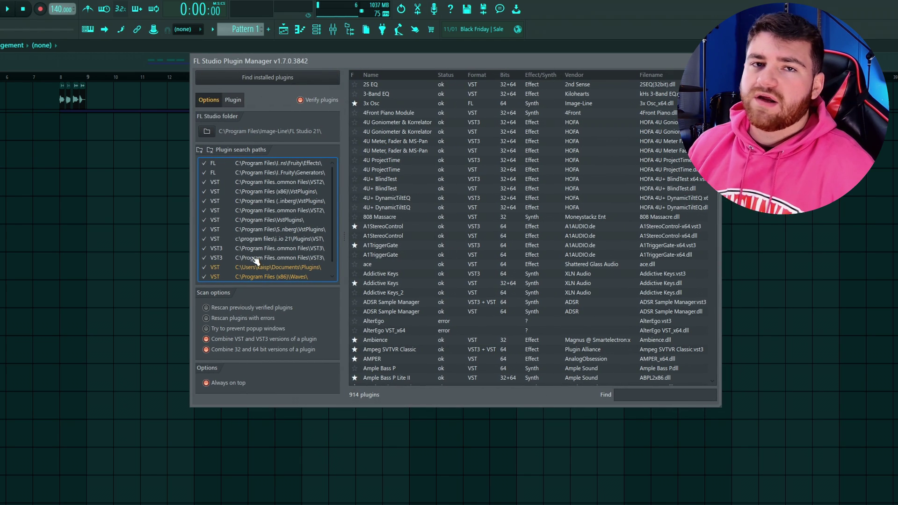
pyautogui.moveTo(344, 236); pyautogui.dragTo(442, 236)
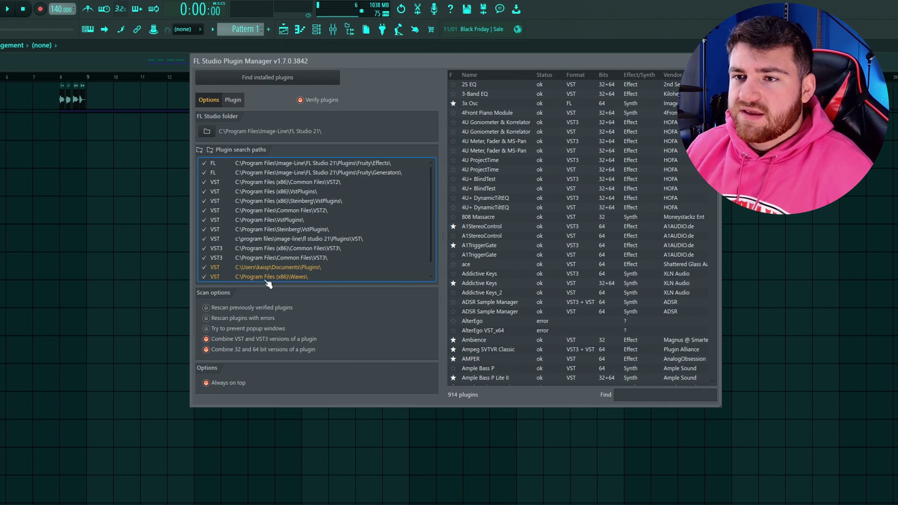
pyautogui.scroll(-1, 292, 242)
pyautogui.scroll(2, 292, 242)
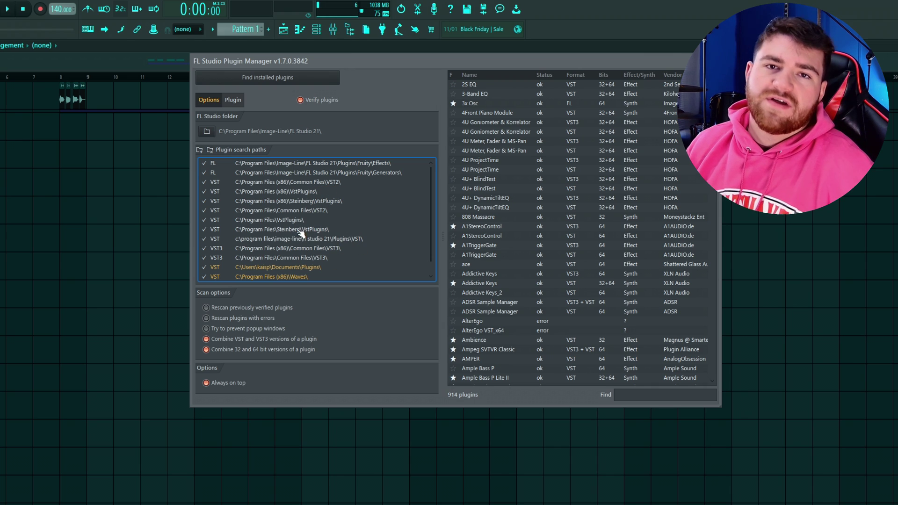
pyautogui.scroll(-1, 327, 239)
pyautogui.scroll(1, 341, 235)
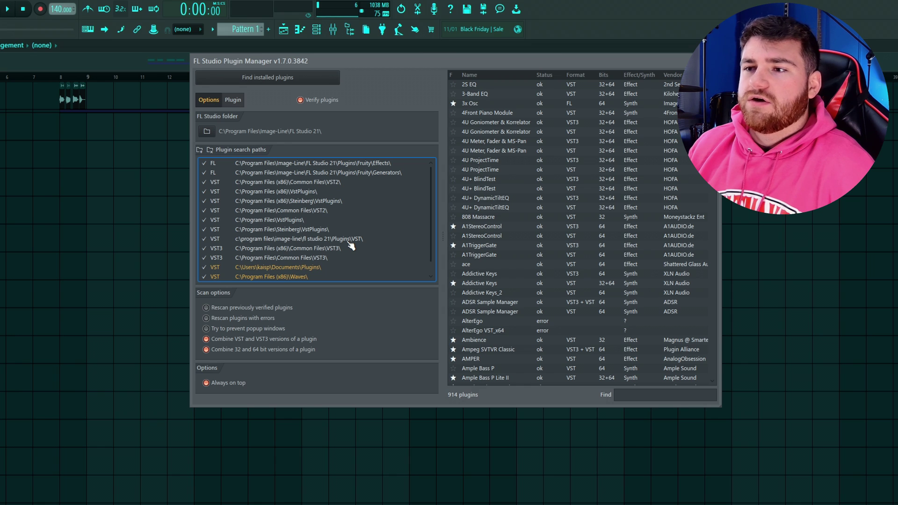
# Fine-tune the panel width and point out the C:\Program Files\VstPlugins\ path.
pyautogui.moveTo(442, 202); pyautogui.dragTo(426, 208)
pyautogui.scroll(-1, 328, 231)
pyautogui.scroll(1, 309, 226)
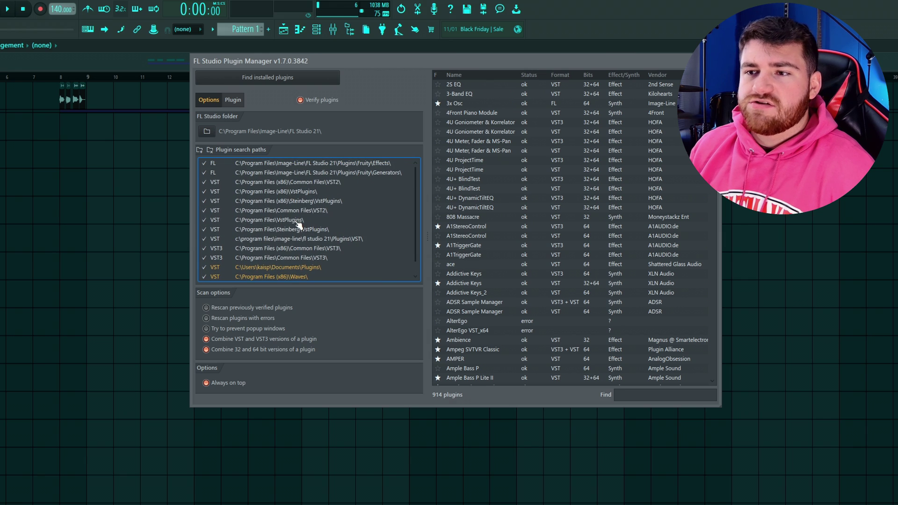
pyautogui.click(299, 224)
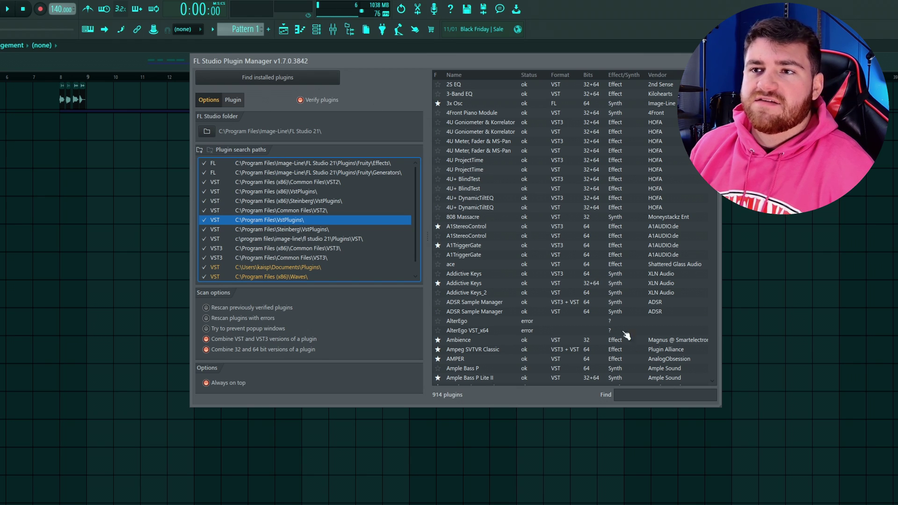
# Filter plugins by 'Voxen' and view VoxengoRecorder's details, showing category Effect.
pyautogui.click(640, 392)
pyautogui.write('Voxen')
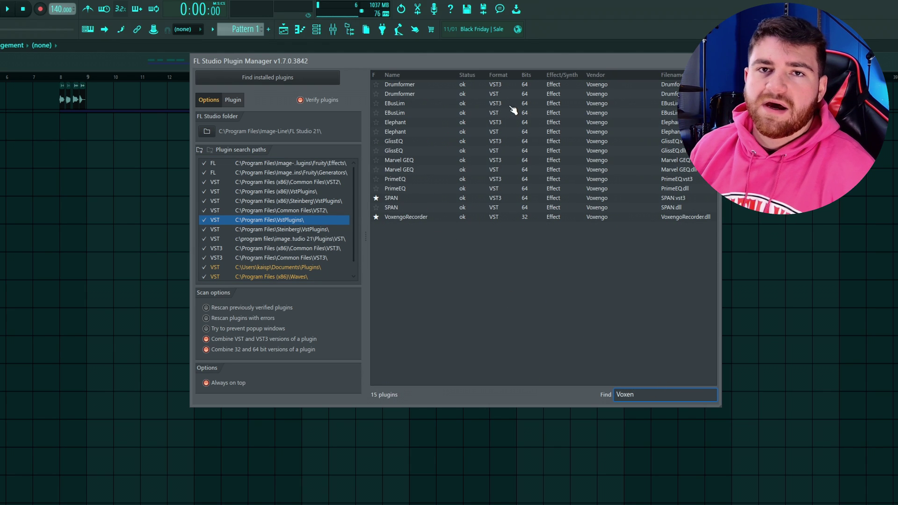
pyautogui.click(424, 217)
pyautogui.click(239, 102)
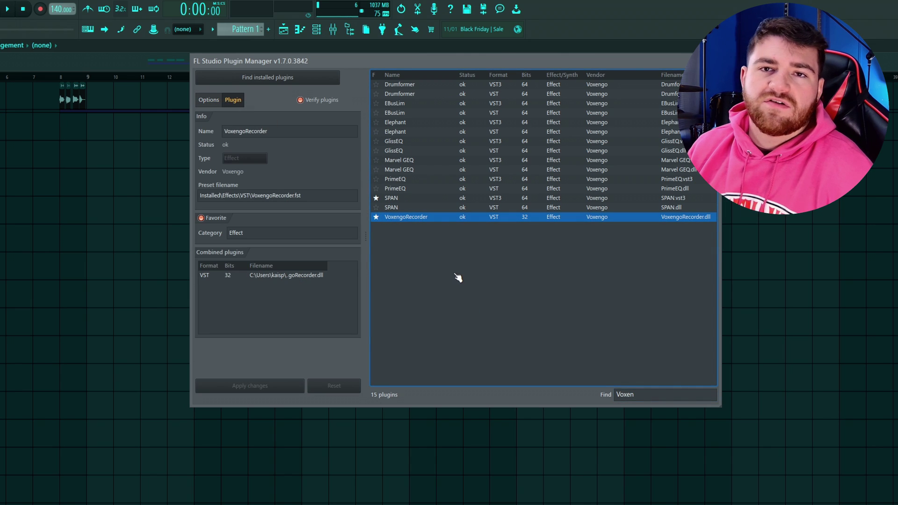
pyautogui.click(228, 232)
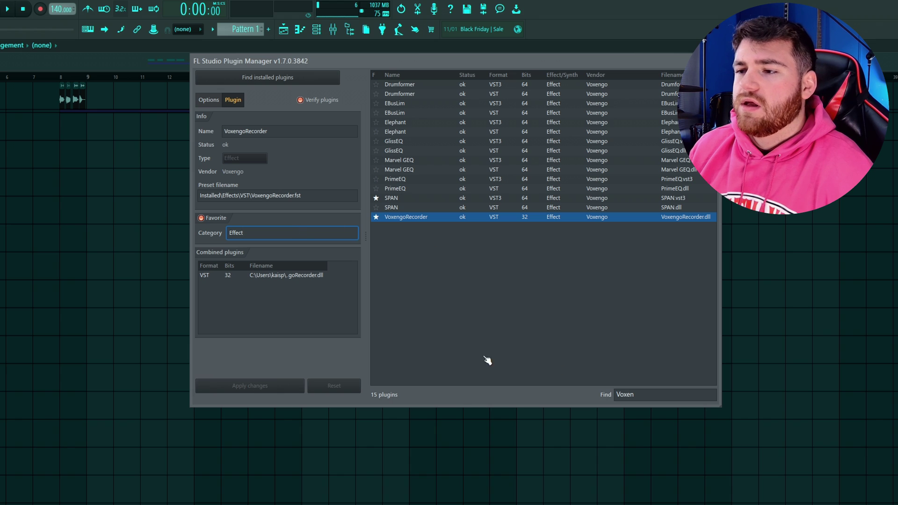
# Load VoxengoRecorder into an empty effect slot on the Master mixer track.
pyautogui.click(715, 61)
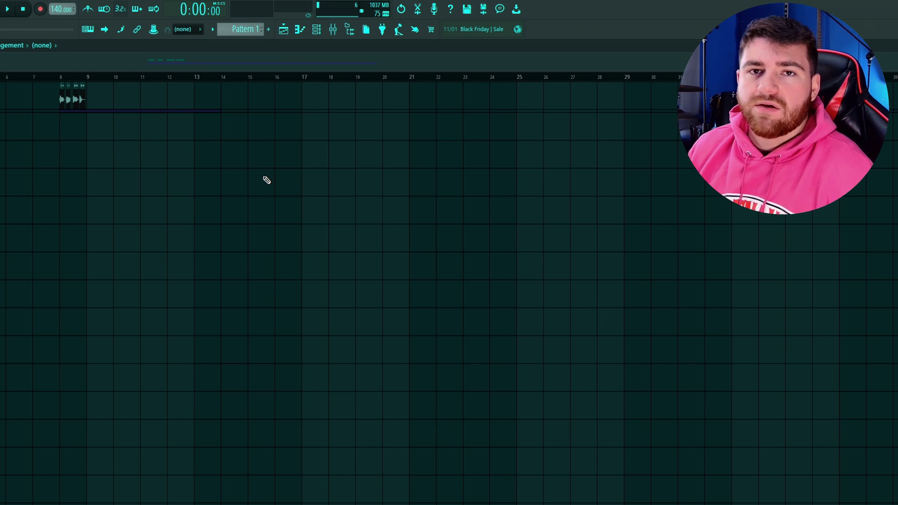
pyautogui.click(333, 29)
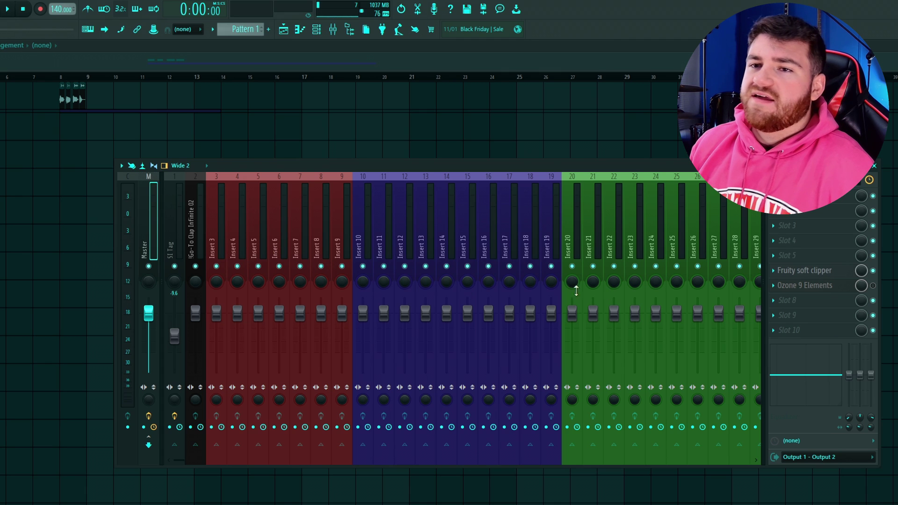
pyautogui.click(822, 332)
pyautogui.click(758, 336)
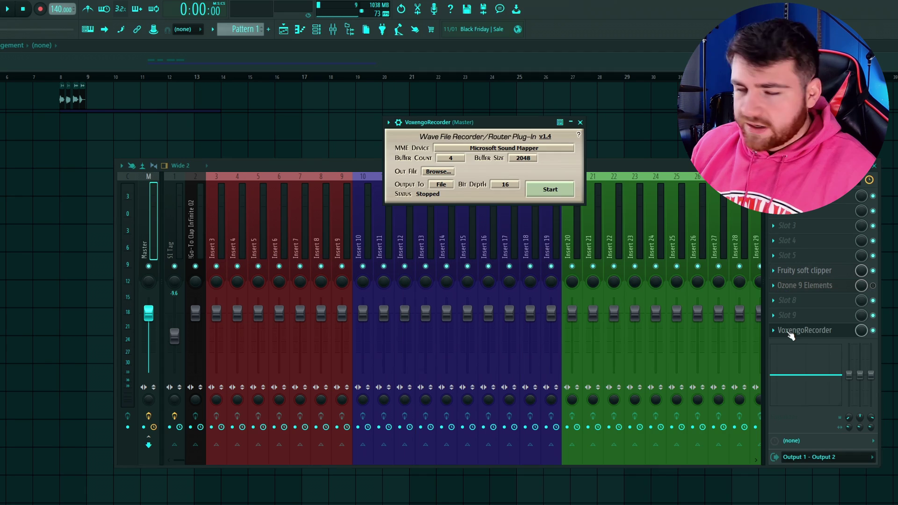
# Reposition the recorder window and reorder VoxengoRecorder within the Master effects chain.
pyautogui.moveTo(524, 122); pyautogui.dragTo(564, 147)
pyautogui.moveTo(827, 330); pyautogui.dragTo(828, 319)
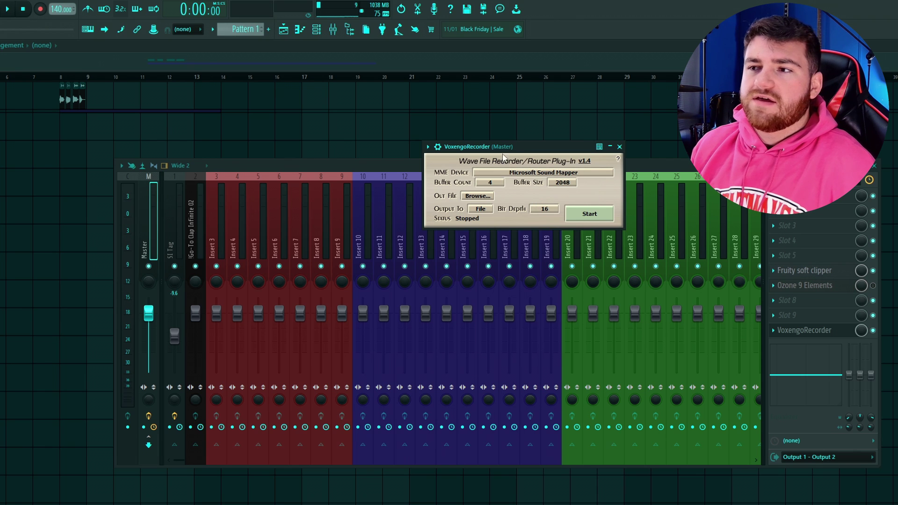
pyautogui.moveTo(513, 145); pyautogui.dragTo(525, 153)
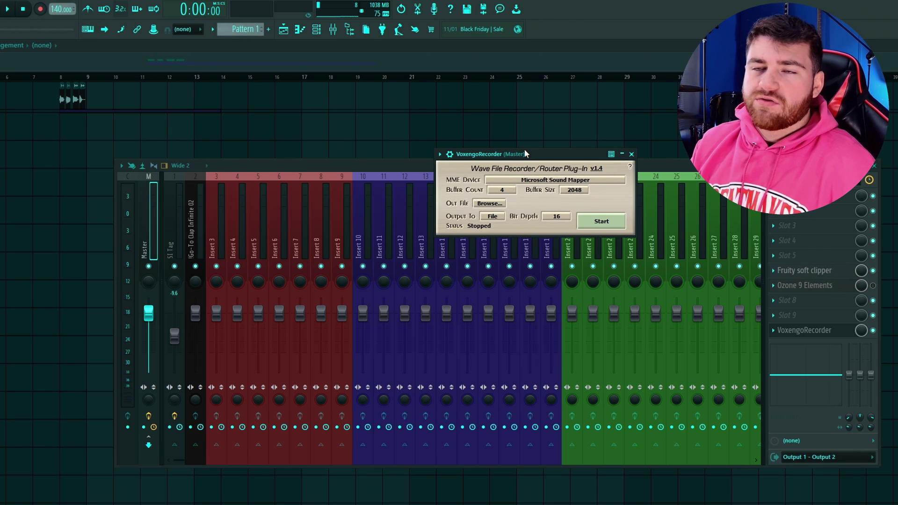
pyautogui.moveTo(524, 153); pyautogui.dragTo(503, 145)
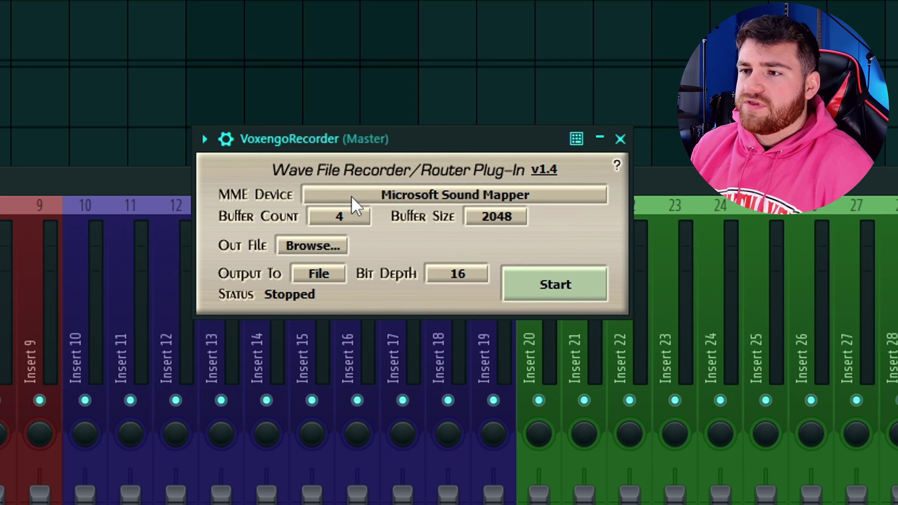
# Route VoxengoRecorder's MME output to VoiceMeeter Aux Input (VB-Audio) and start it running.
pyautogui.click(486, 171)
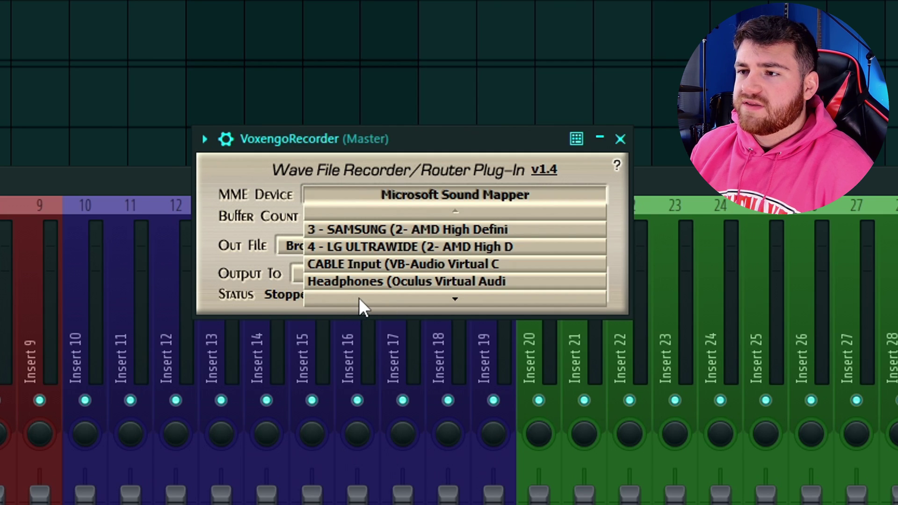
pyautogui.moveTo(359, 298)
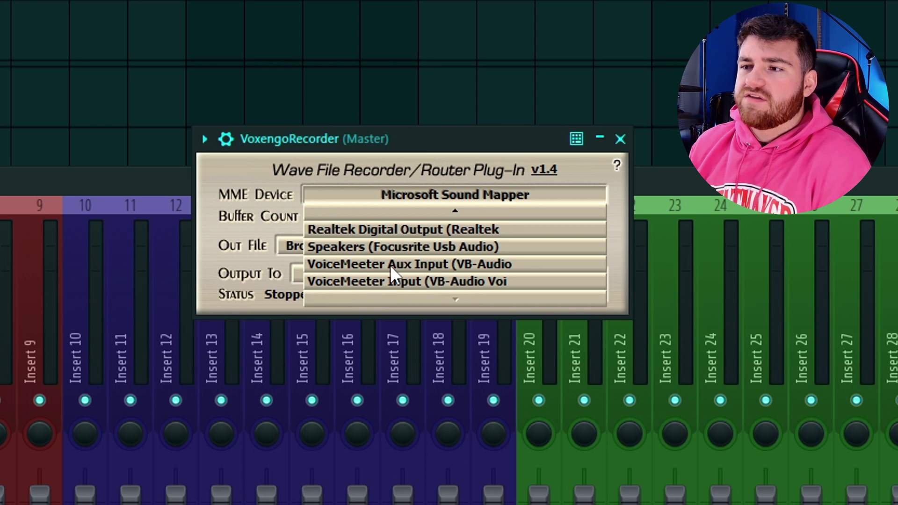
pyautogui.click(391, 264)
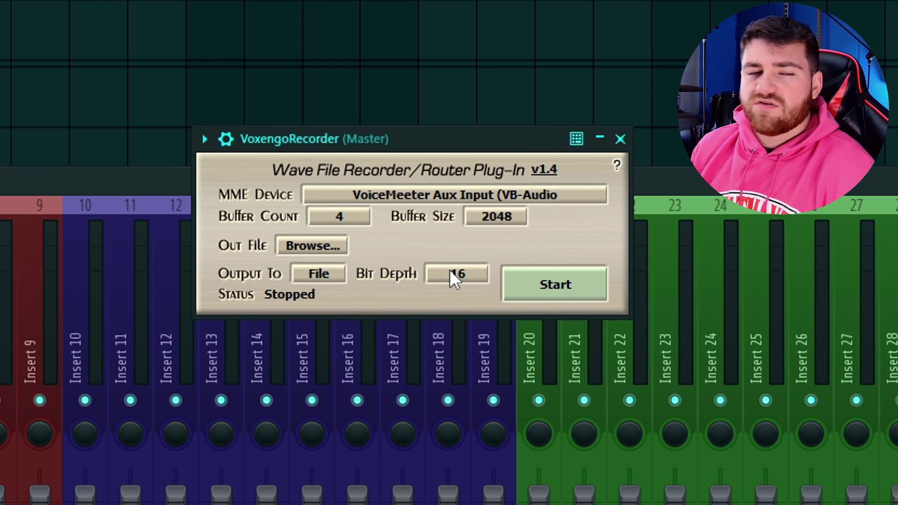
pyautogui.click(316, 273)
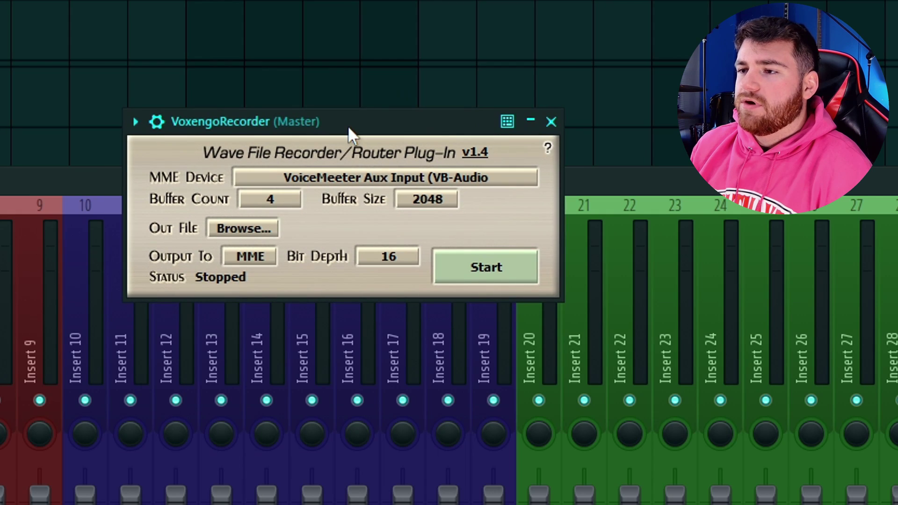
pyautogui.click(475, 271)
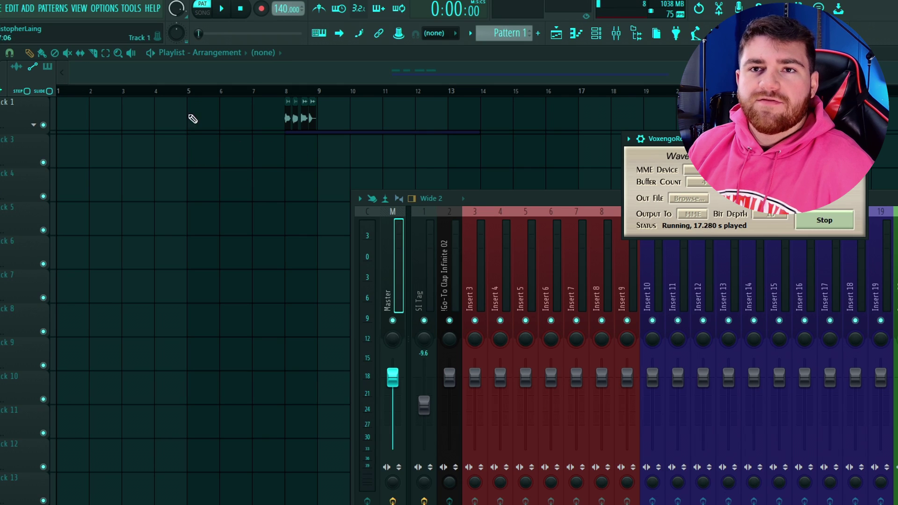
pyautogui.click(105, 8)
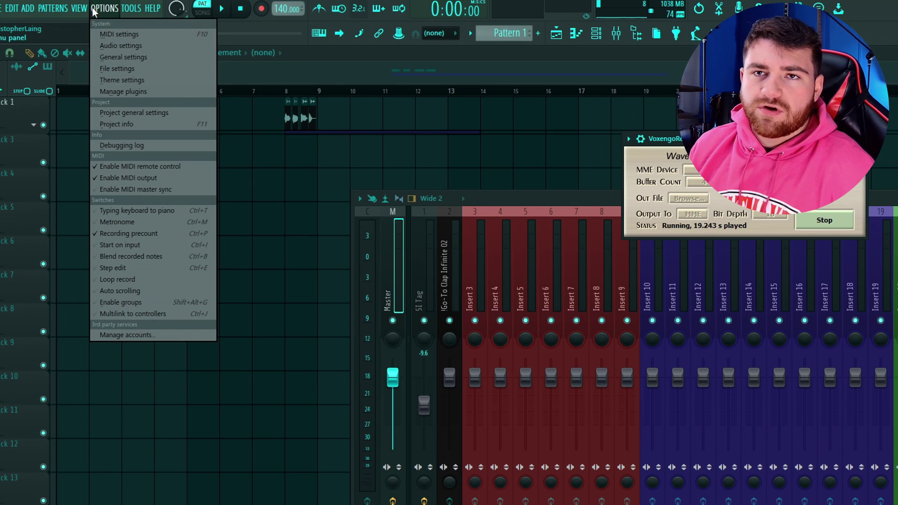
pyautogui.click(136, 45)
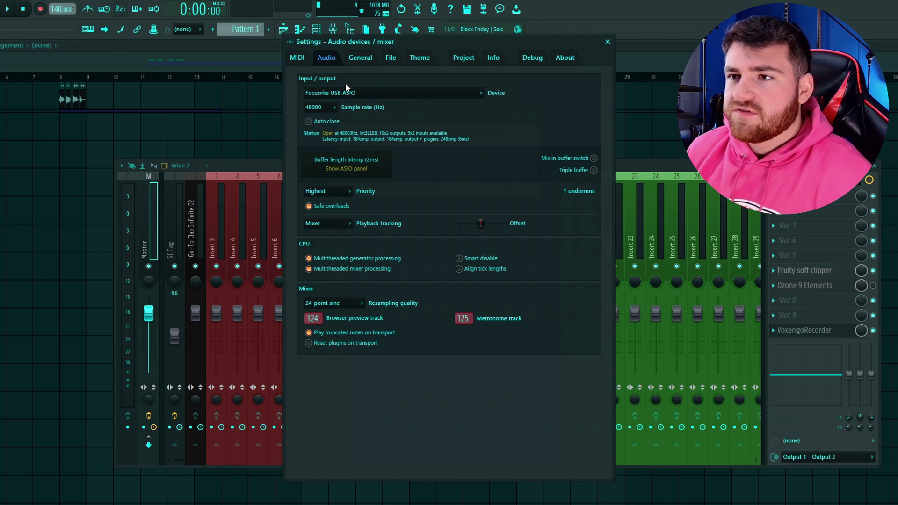
pyautogui.click(359, 93)
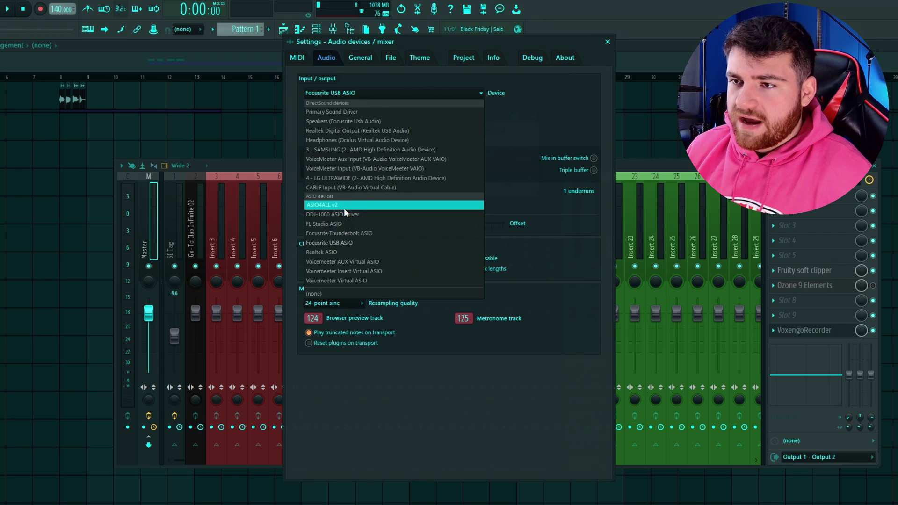
pyautogui.click(606, 42)
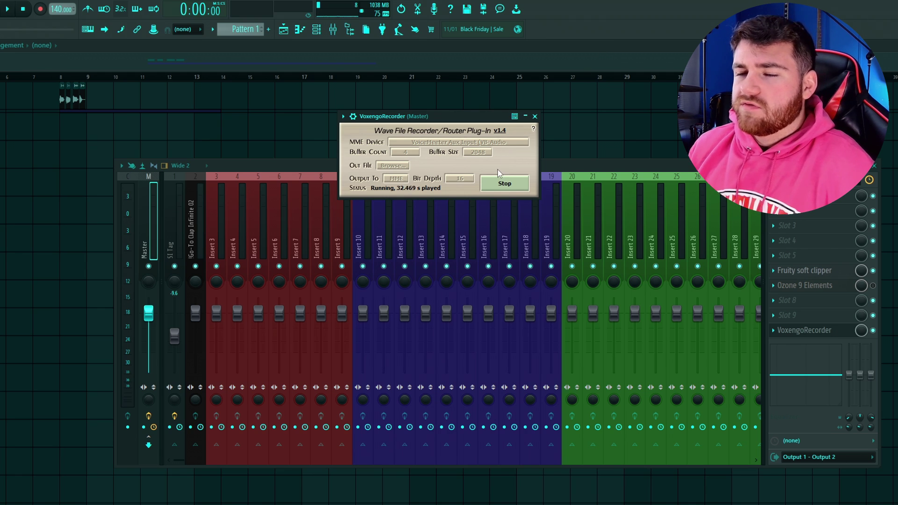
pyautogui.moveTo(473, 118); pyautogui.dragTo(497, 93)
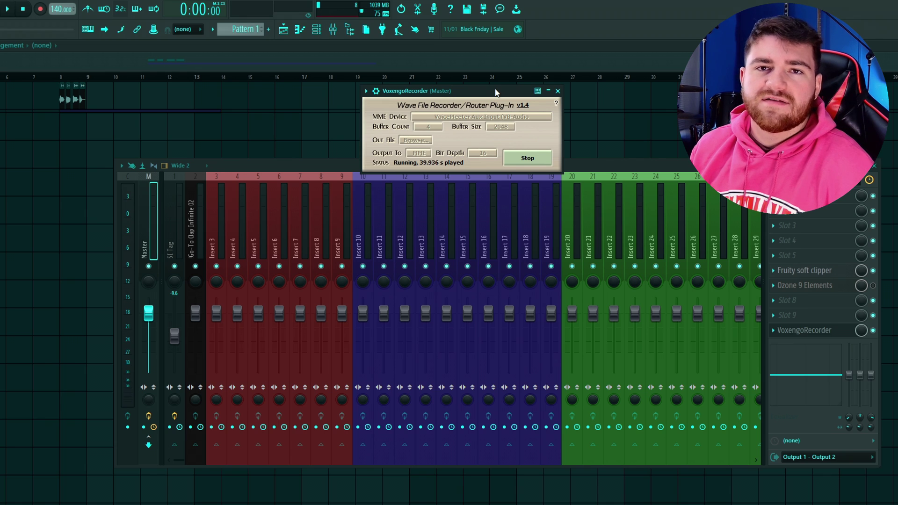
pyautogui.moveTo(497, 92); pyautogui.dragTo(479, 89)
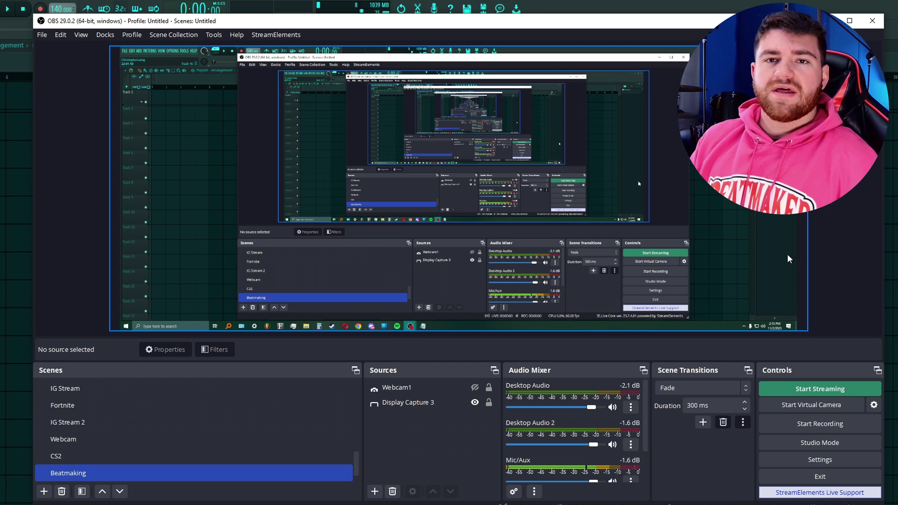
# In OBS, look through the Scenes list and StreamElements menu, then select the Beatmaking scene.
pyautogui.scroll(2, 203, 422)
pyautogui.scroll(-2, 210, 419)
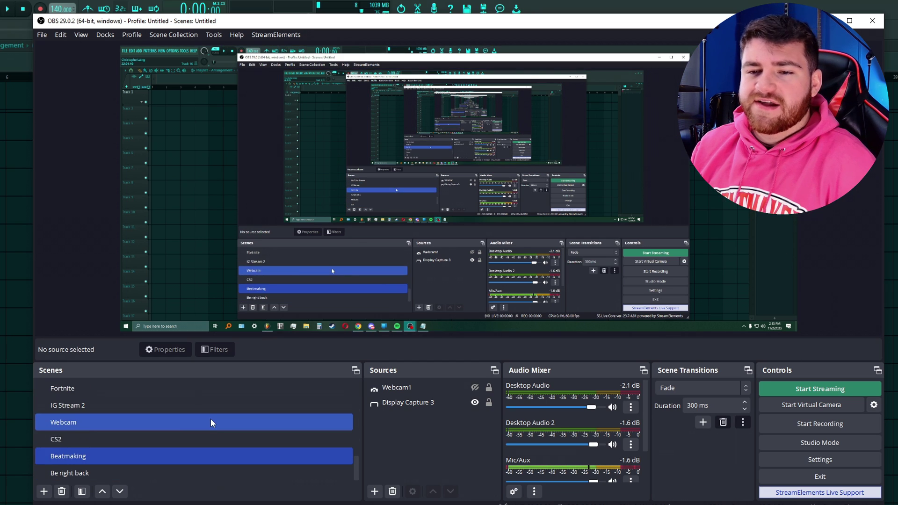
pyautogui.click(452, 446)
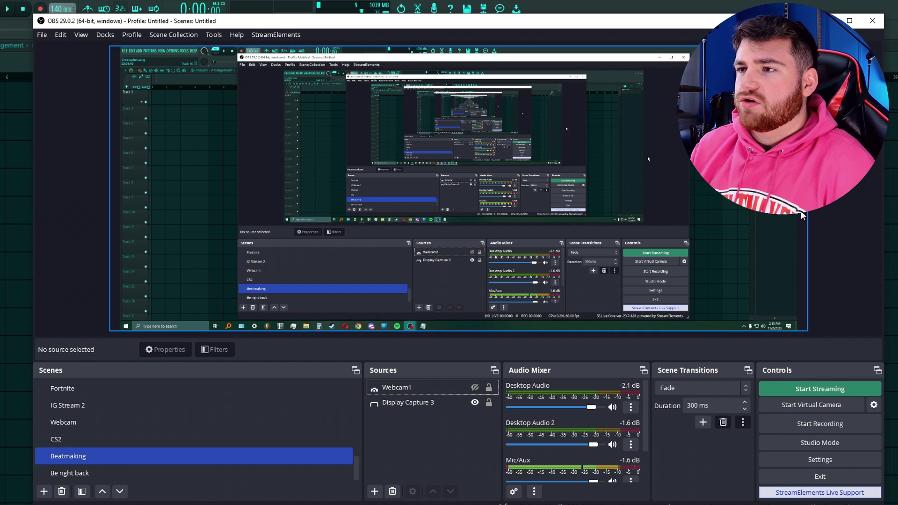
pyautogui.click(274, 36)
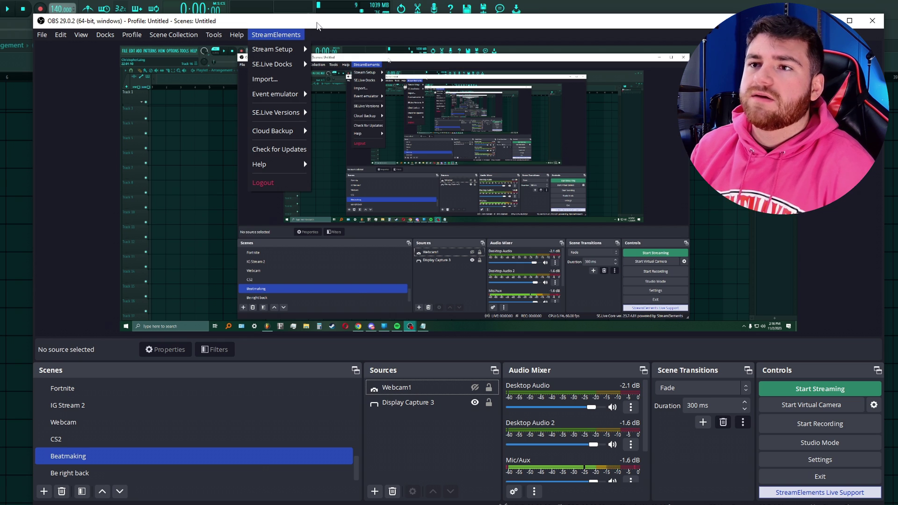
pyautogui.click(257, 457)
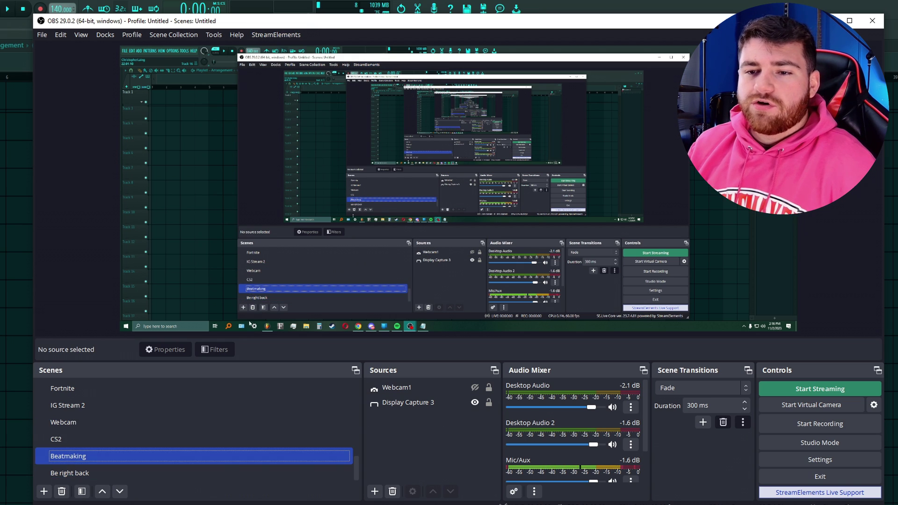
# Create Scene 5 with Display Capture 4 of the LG ULTRAWIDE monitor, enlarged on the canvas.
pyautogui.click(44, 492)
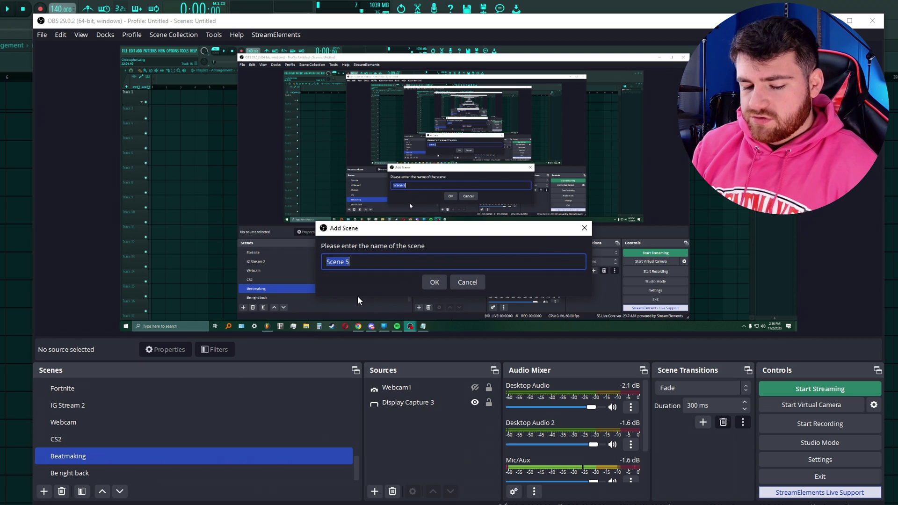
pyautogui.press('Return')
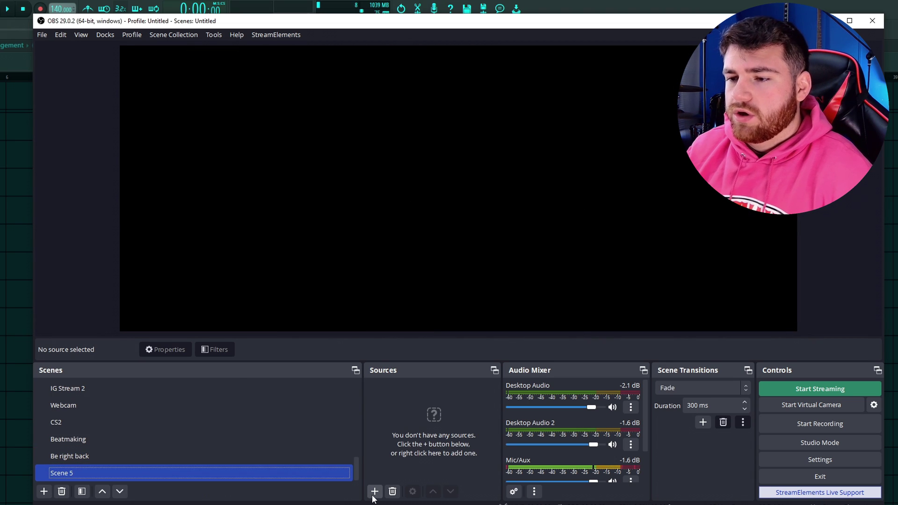
pyautogui.click(373, 494)
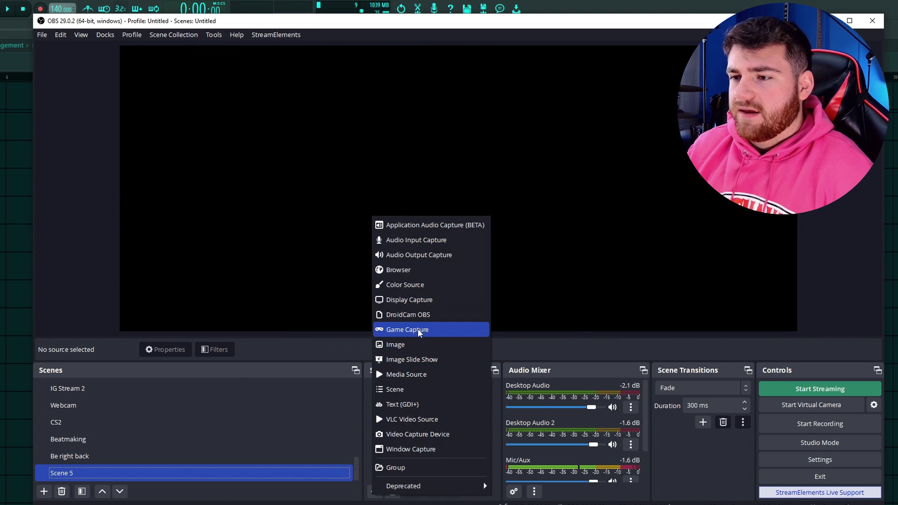
pyautogui.click(420, 303)
pyautogui.press('Return')
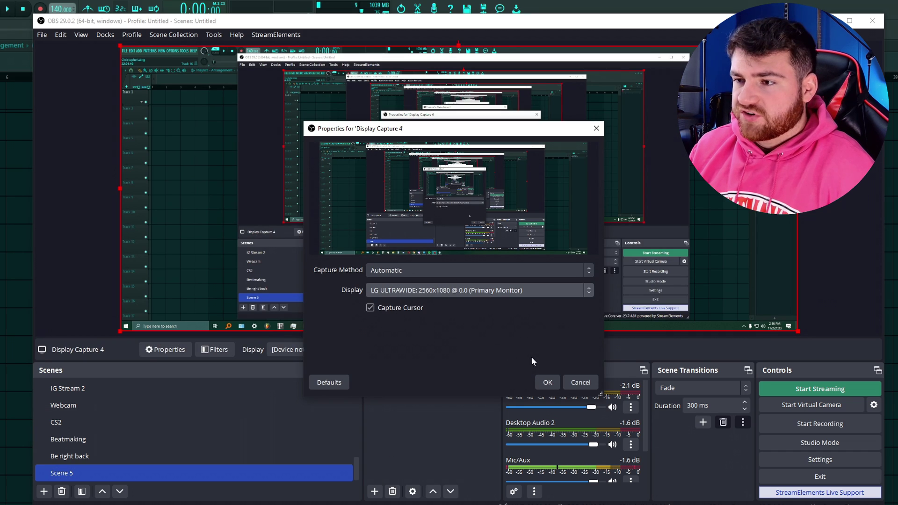
pyautogui.click(543, 386)
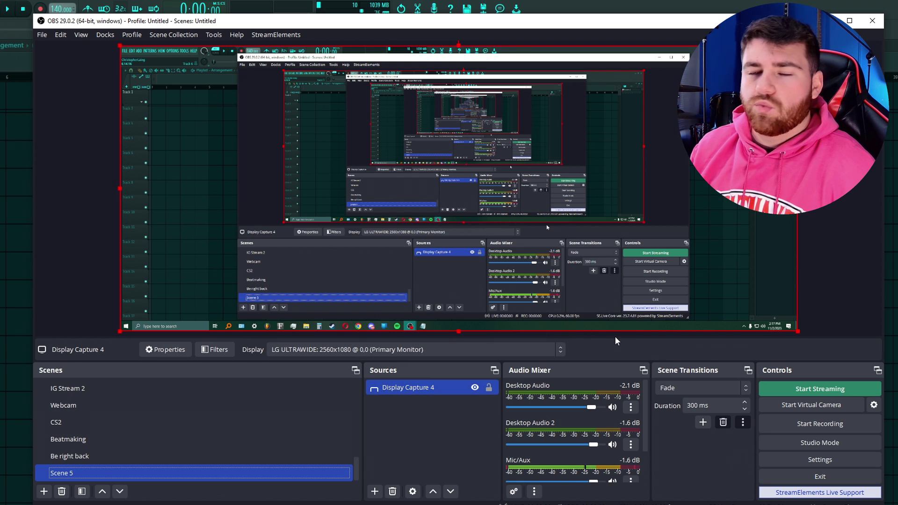
pyautogui.moveTo(799, 332); pyautogui.dragTo(815, 344)
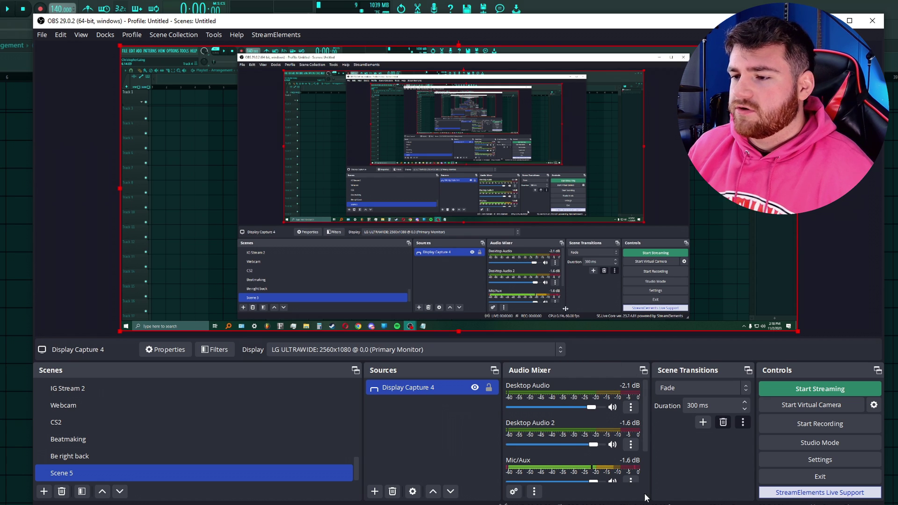
# Confirm in Desktop Audio's Properties that its device is VoiceMeeter Aux Input.
pyautogui.click(630, 407)
pyautogui.click(634, 406)
pyautogui.click(634, 406)
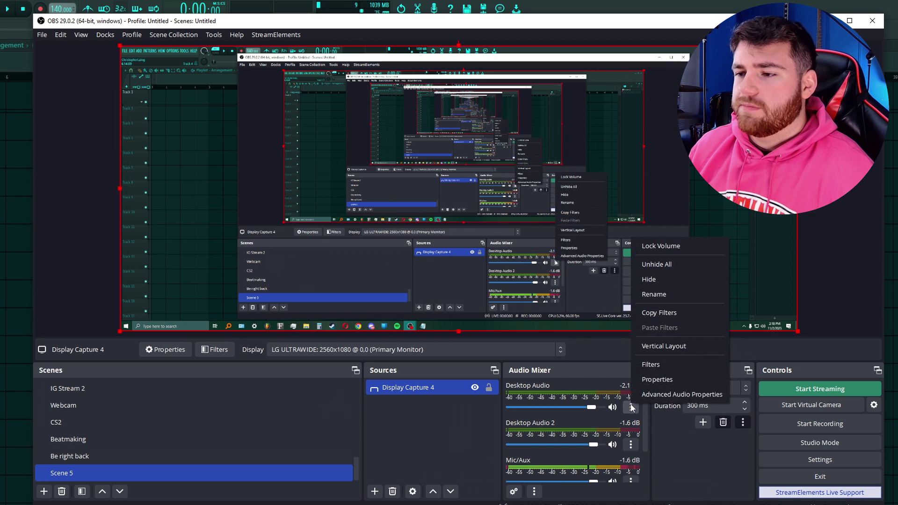
pyautogui.click(670, 379)
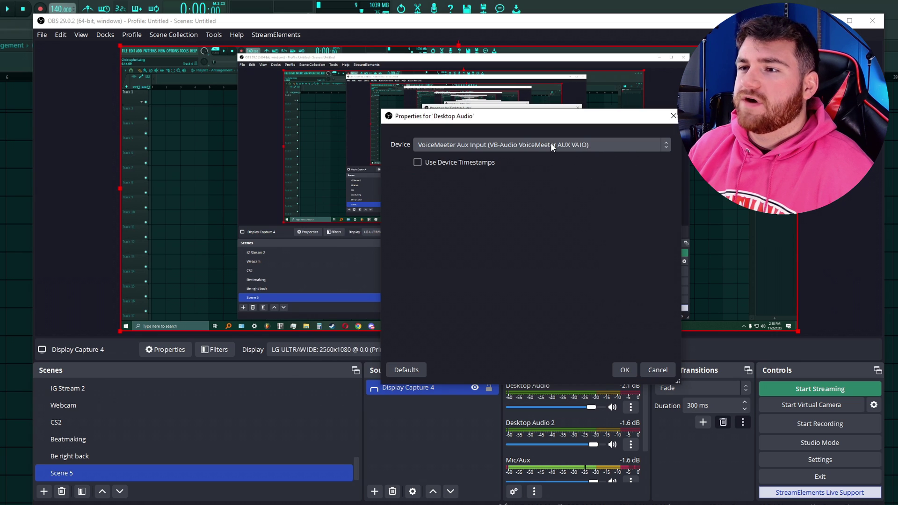
pyautogui.click(551, 143)
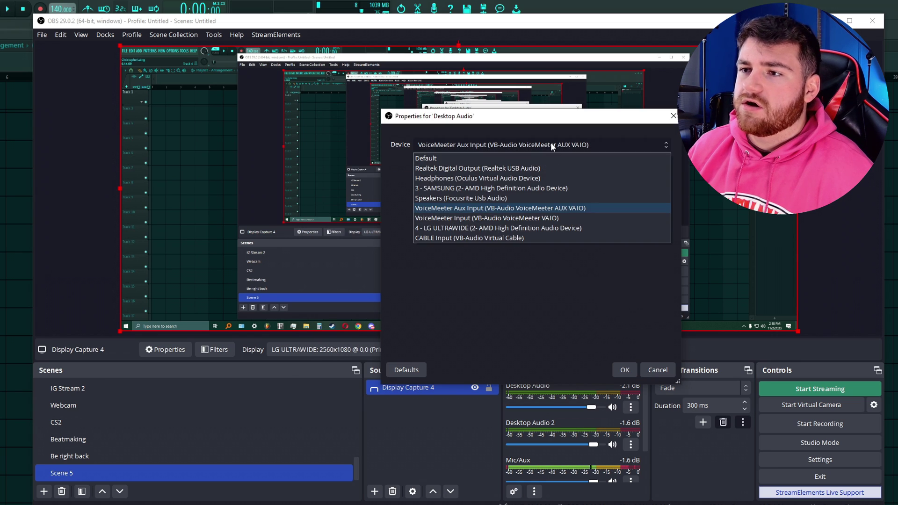
pyautogui.click(465, 210)
pyautogui.click(621, 370)
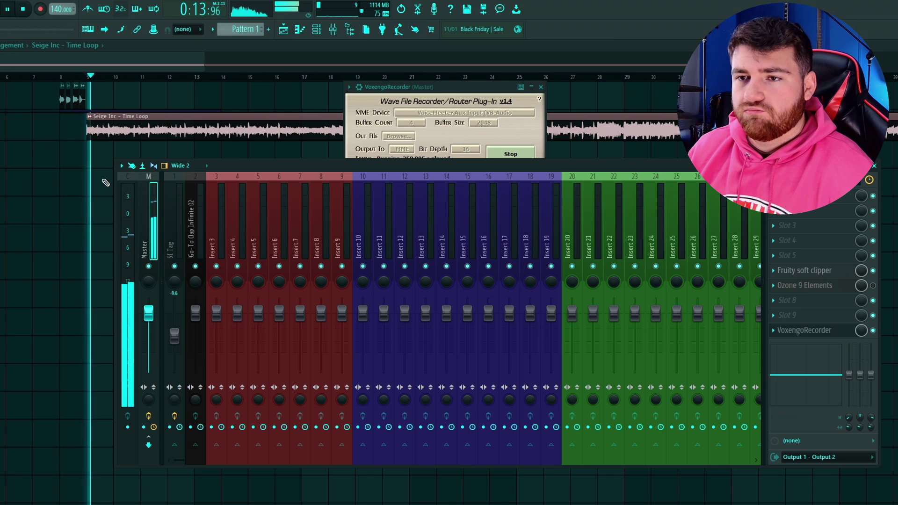
# Back in OBS, open Advanced Audio Properties from Desktop Audio's options menu.
pyautogui.click(440, 500)
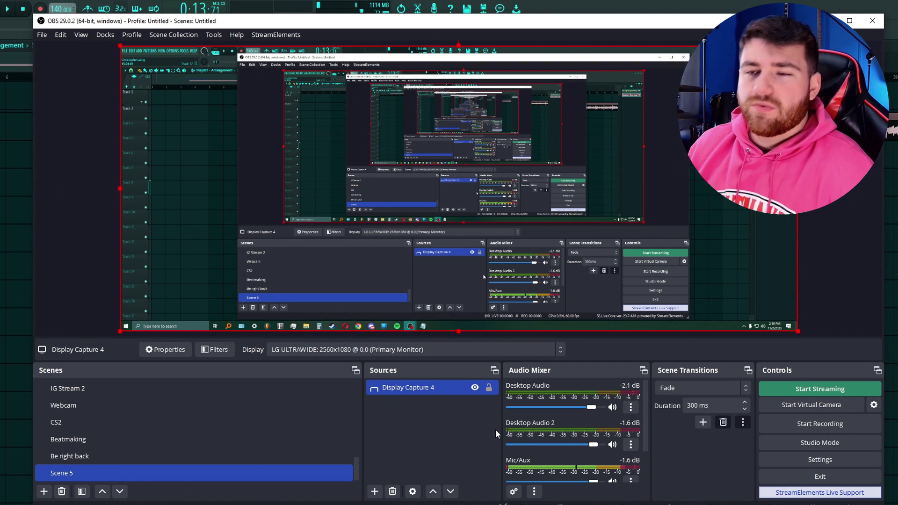
pyautogui.click(631, 408)
pyautogui.click(662, 400)
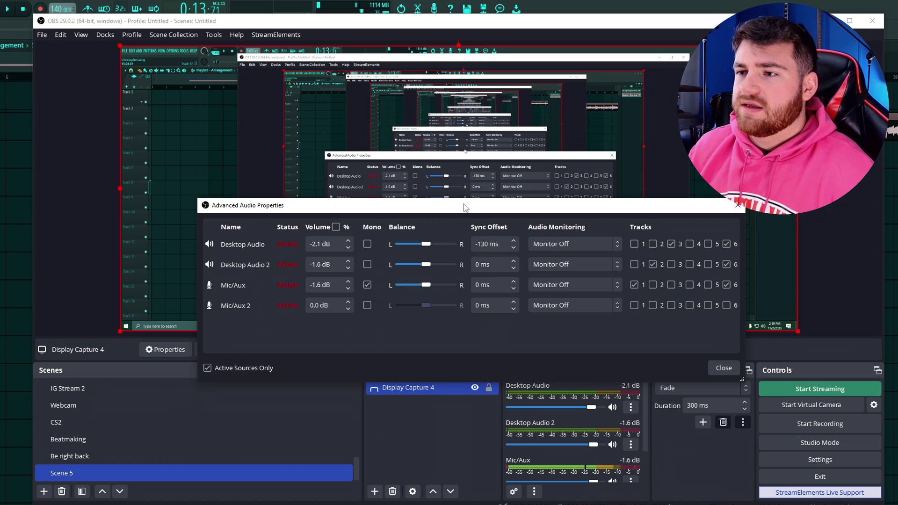
# Toggle mono on Mic/Aux, leave Desktop Audio on tracks 3 and 6 at -130 ms, and close the dialog.
pyautogui.moveTo(487, 208); pyautogui.dragTo(511, 201)
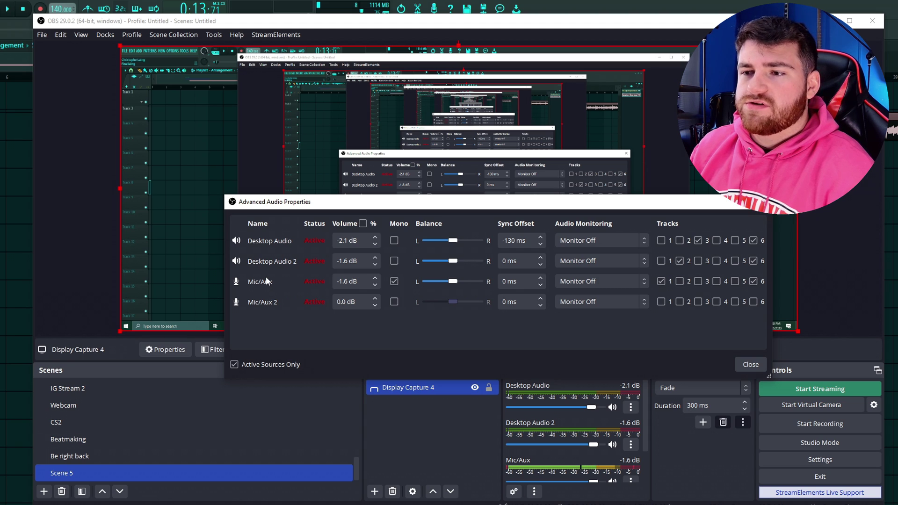
pyautogui.click(395, 281)
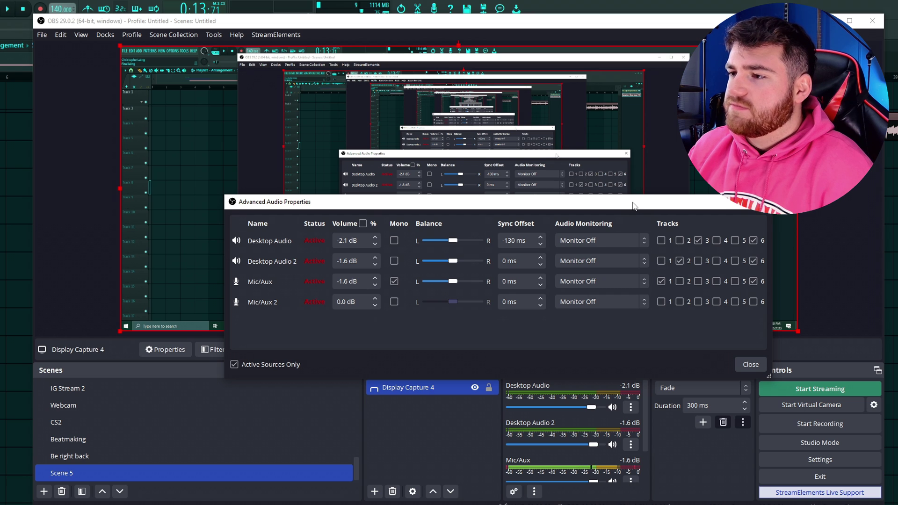
pyautogui.moveTo(634, 202); pyautogui.dragTo(563, 174)
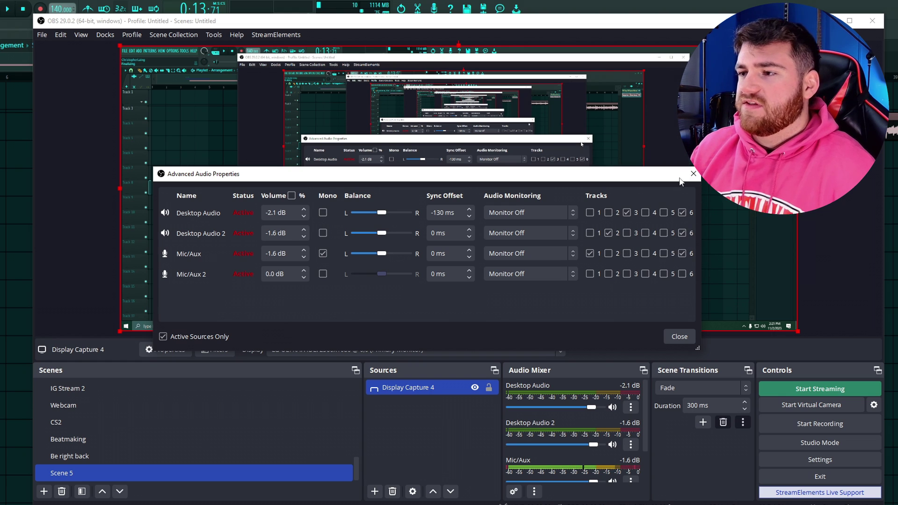
pyautogui.click(682, 336)
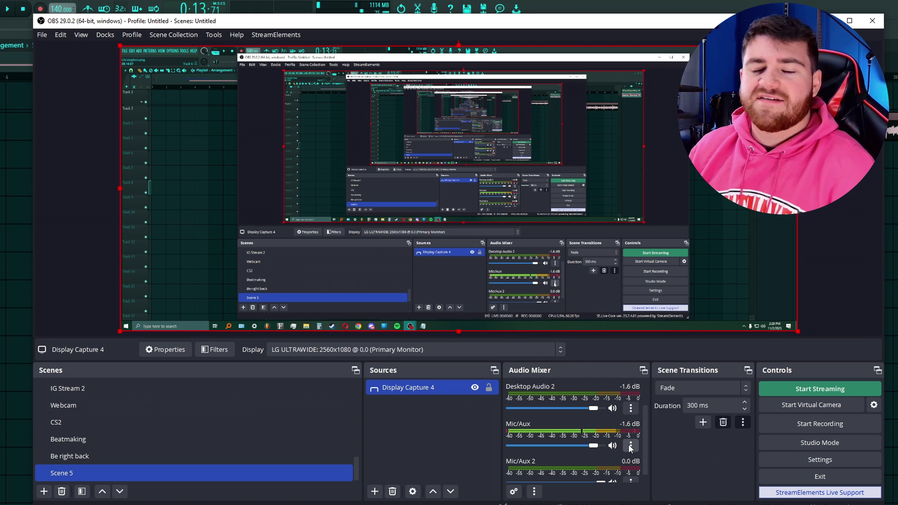
pyautogui.click(630, 445)
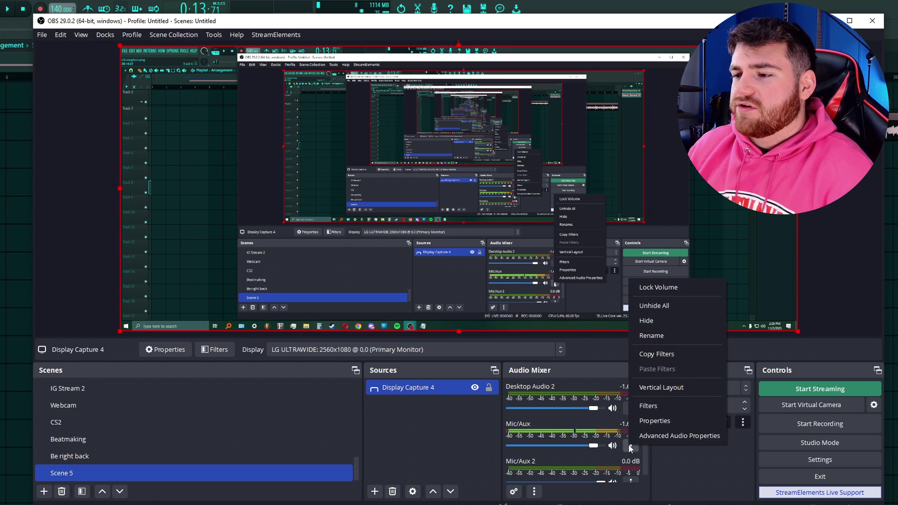
pyautogui.click(649, 406)
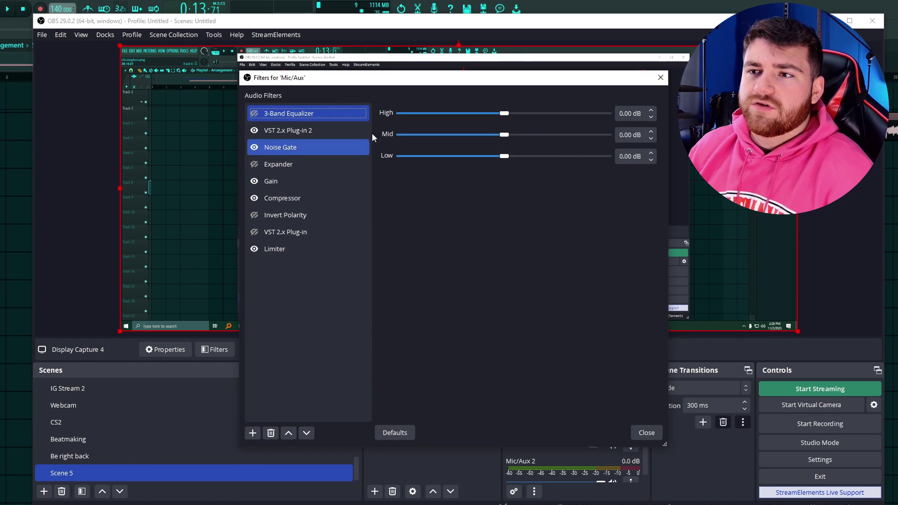
pyautogui.moveTo(468, 85); pyautogui.dragTo(321, 72)
pyautogui.click(146, 123)
pyautogui.click(146, 138)
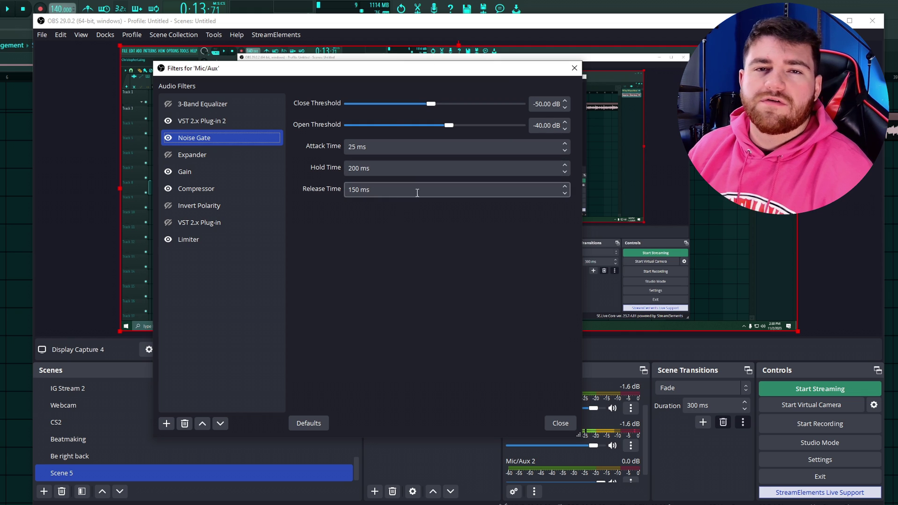
pyautogui.press('Down')
pyautogui.press('Down')
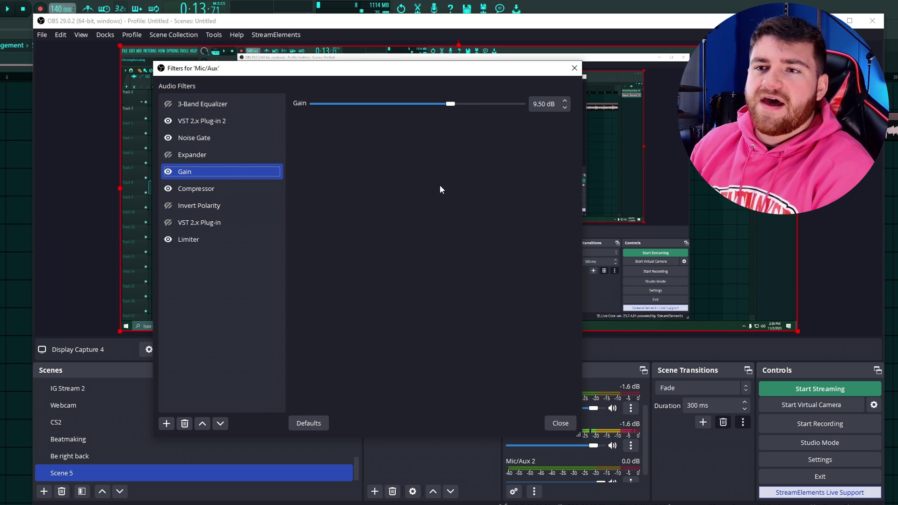
pyautogui.click(234, 192)
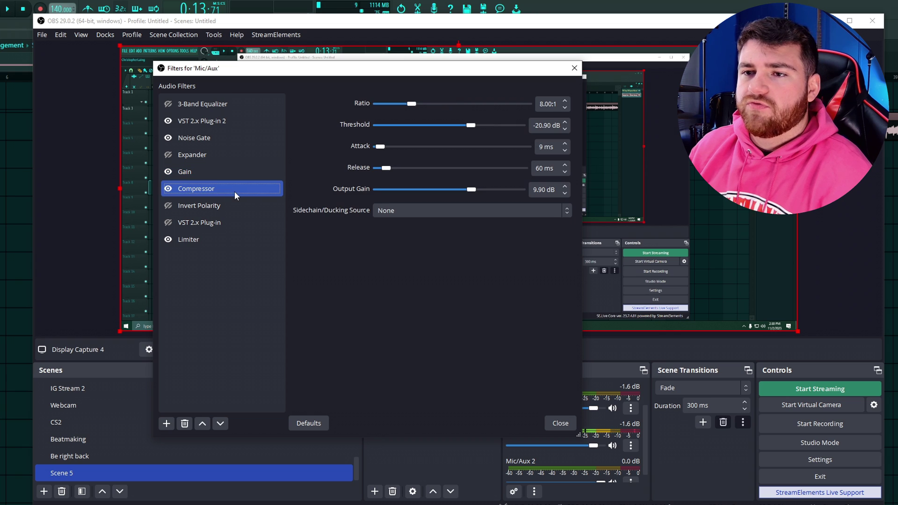
pyautogui.press('Up')
pyautogui.click(214, 192)
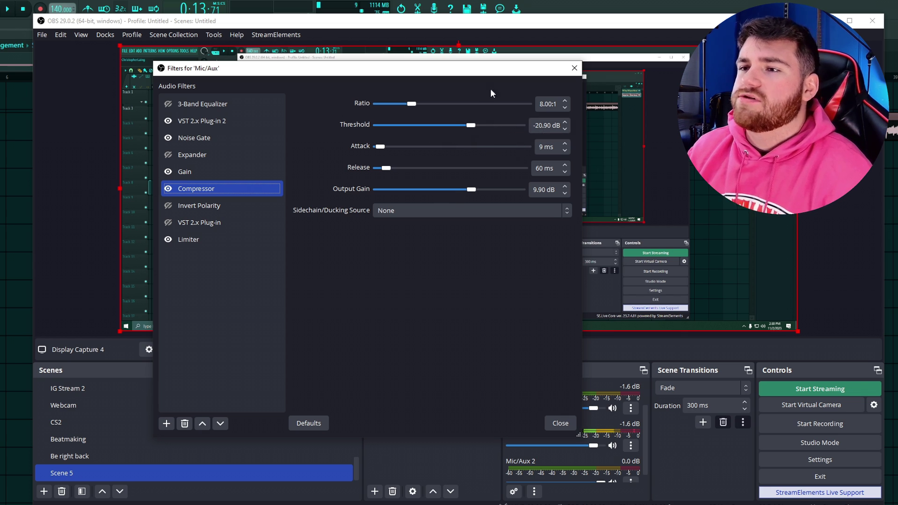
pyautogui.click(222, 238)
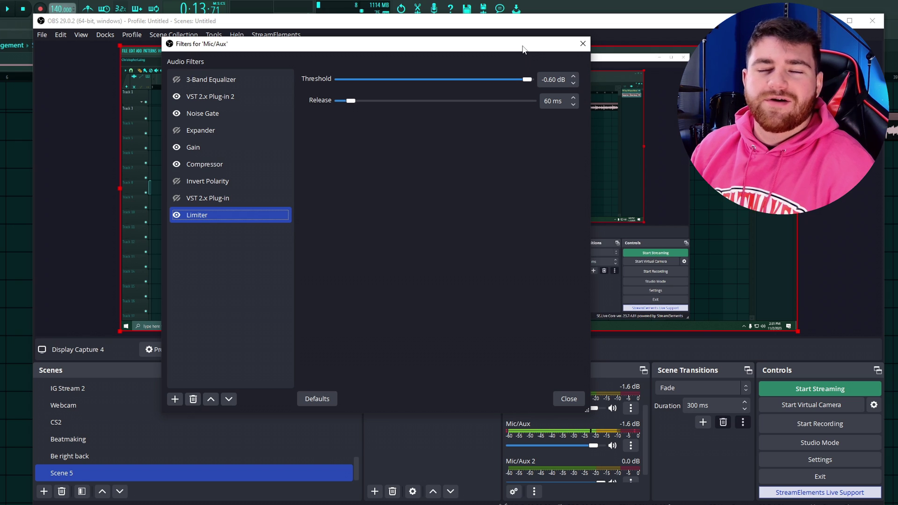
# Close the Mic/Aux filters window and open the Output page of Settings.
pyautogui.click(583, 44)
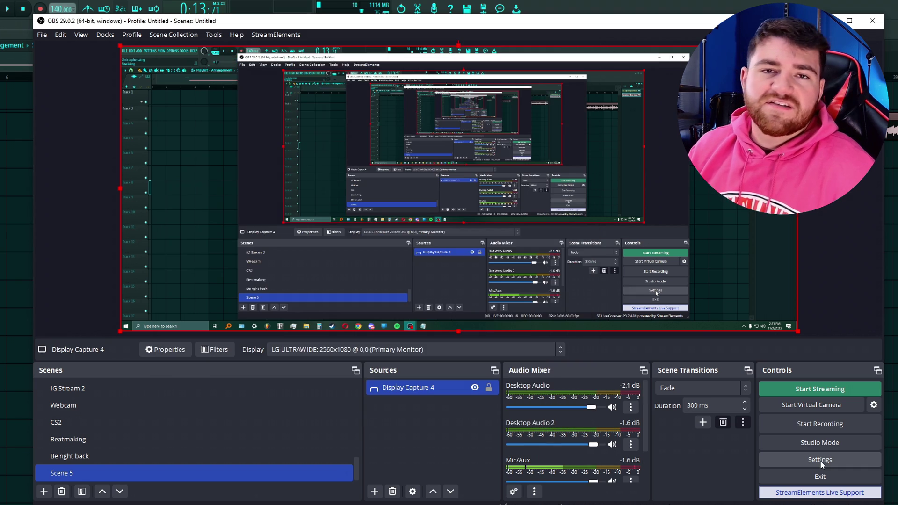
pyautogui.click(820, 461)
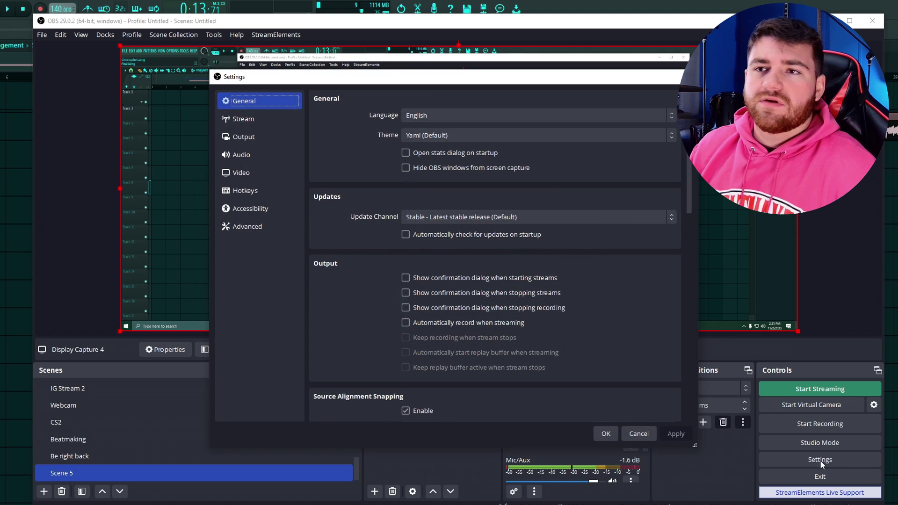
pyautogui.click(263, 123)
pyautogui.click(254, 133)
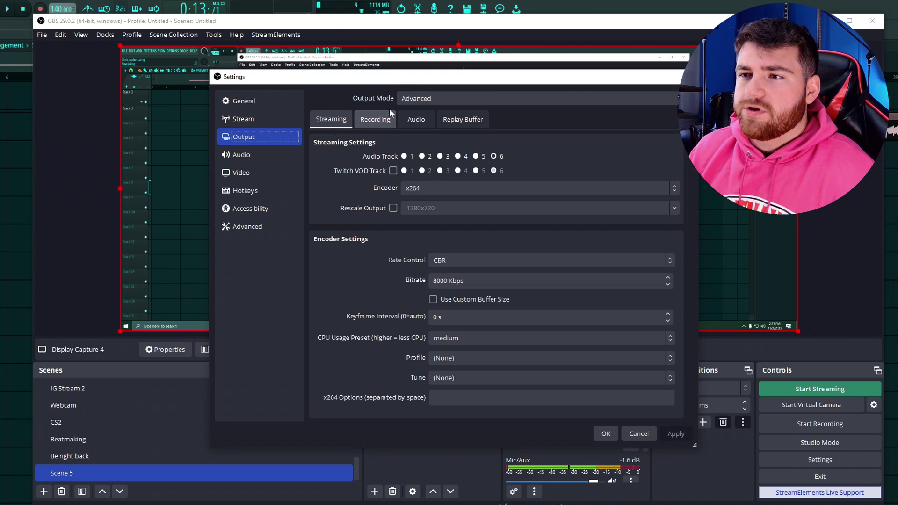
pyautogui.scroll(1, 393, 100)
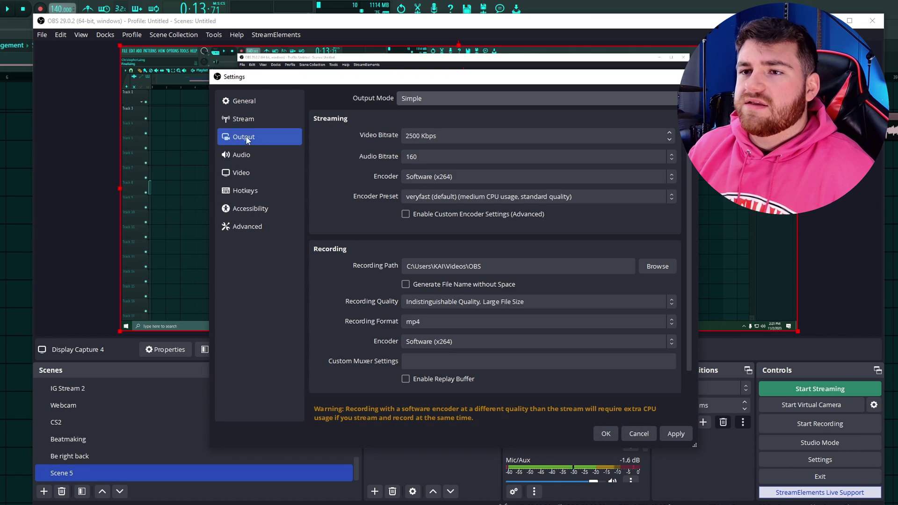
# Switch Output Mode to Simple and back to Advanced, then show the Recording settings.
pyautogui.click(407, 99)
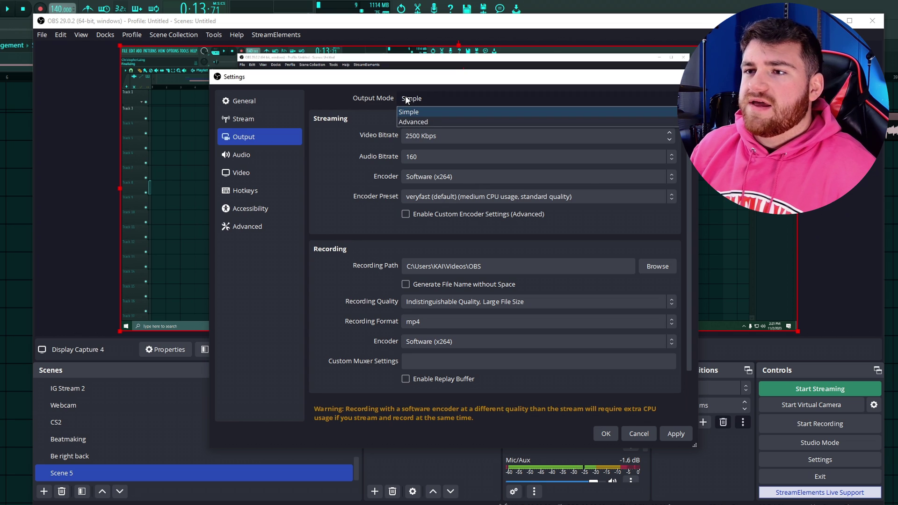
pyautogui.click(424, 121)
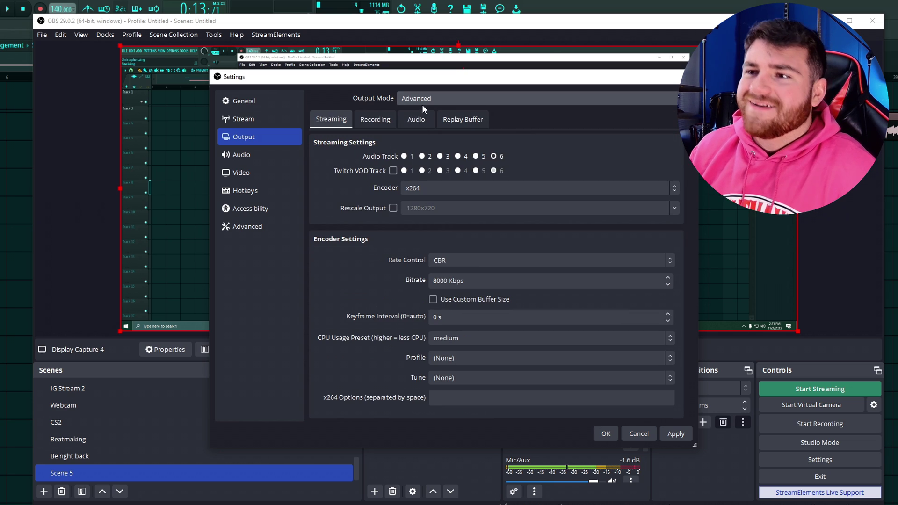
pyautogui.click(422, 101)
pyautogui.click(423, 111)
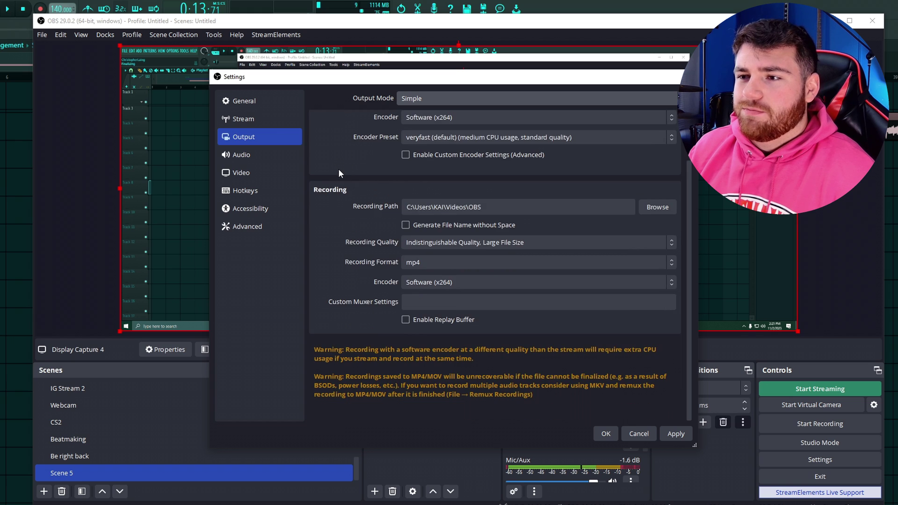
pyautogui.click(426, 100)
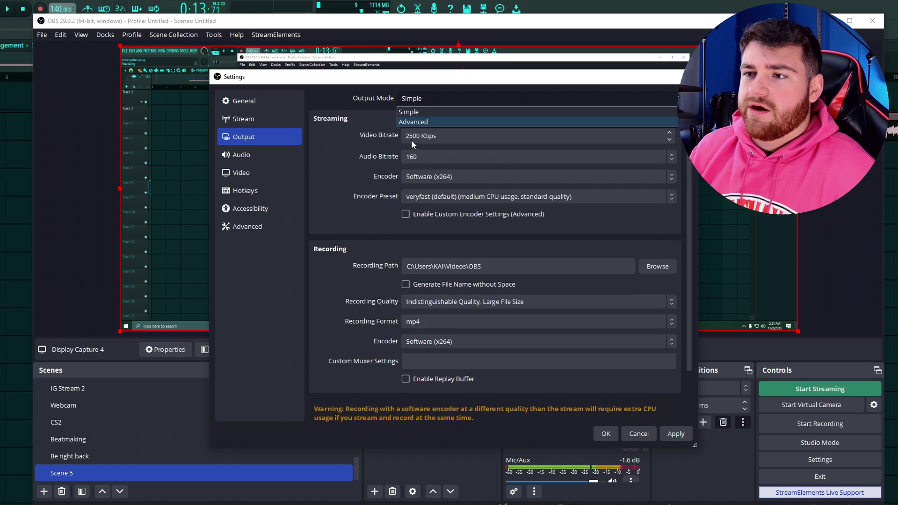
pyautogui.click(421, 121)
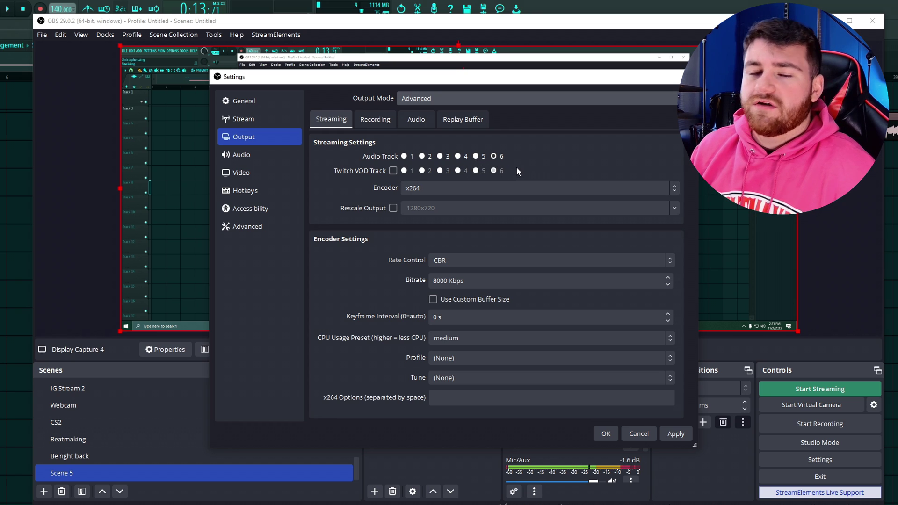
pyautogui.click(375, 120)
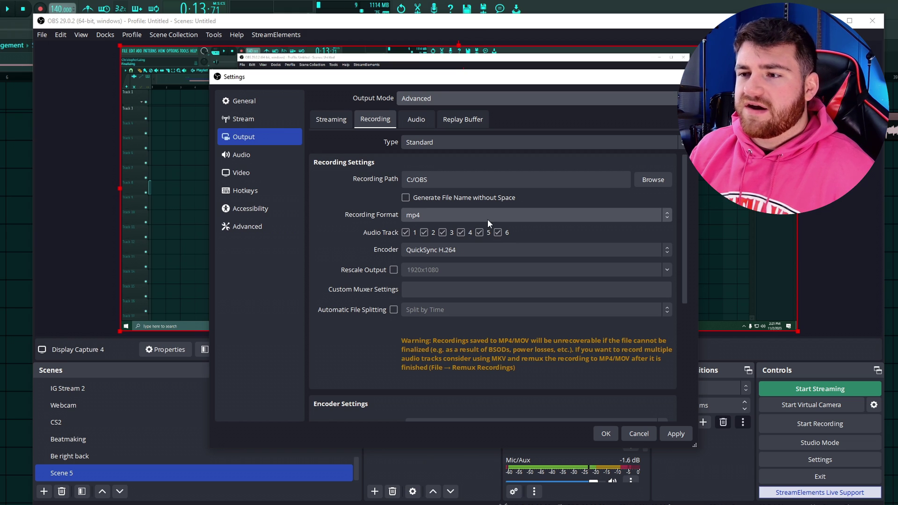
# Try AMD HW H.264 (AVC) and then x264 as the recording encoder.
pyautogui.scroll(-1, 326, 179)
pyautogui.scroll(1, 327, 185)
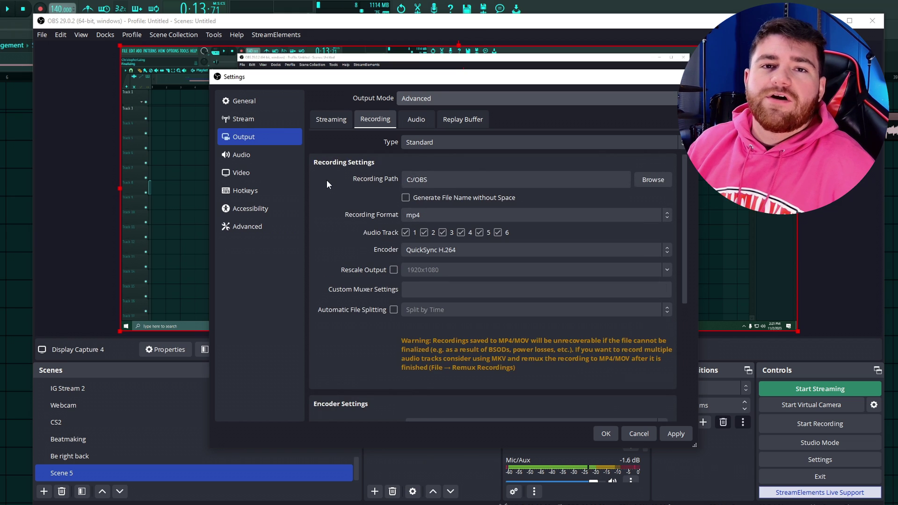
pyautogui.scroll(-1, 326, 180)
pyautogui.scroll(1, 338, 193)
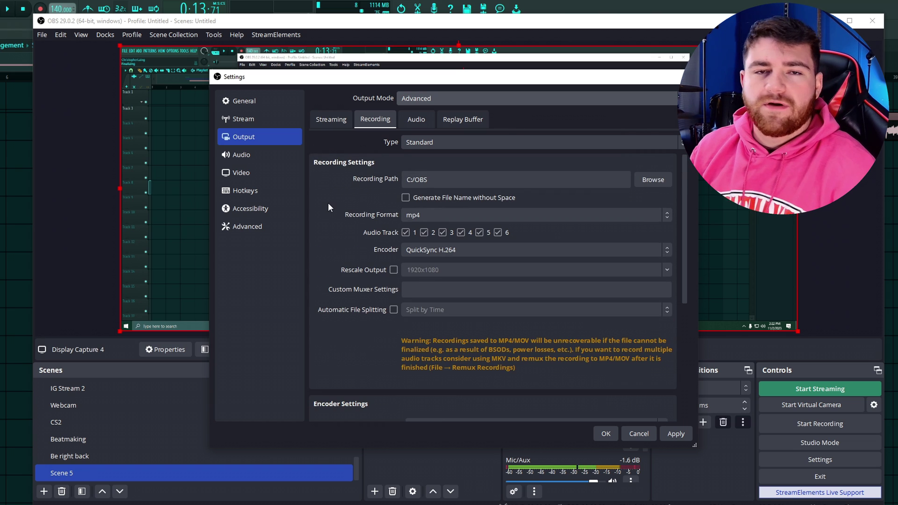
pyautogui.click(475, 249)
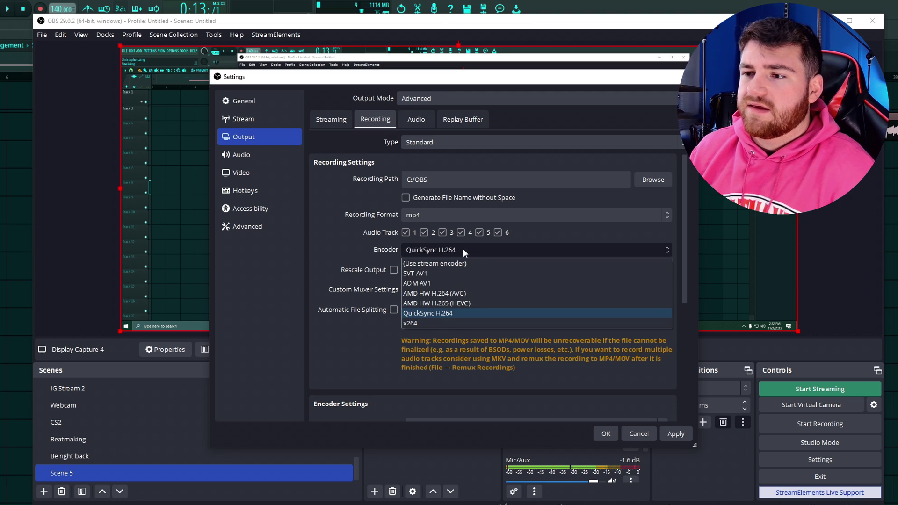
pyautogui.click(464, 249)
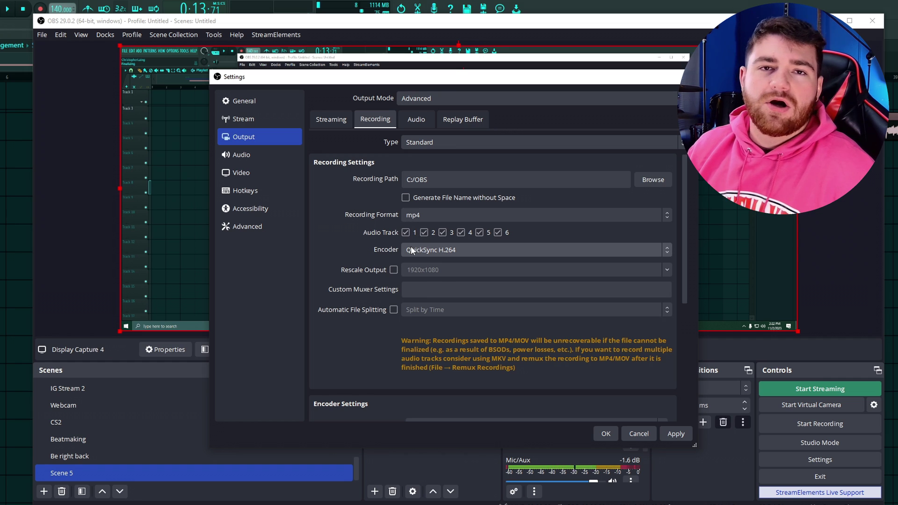
pyautogui.click(424, 251)
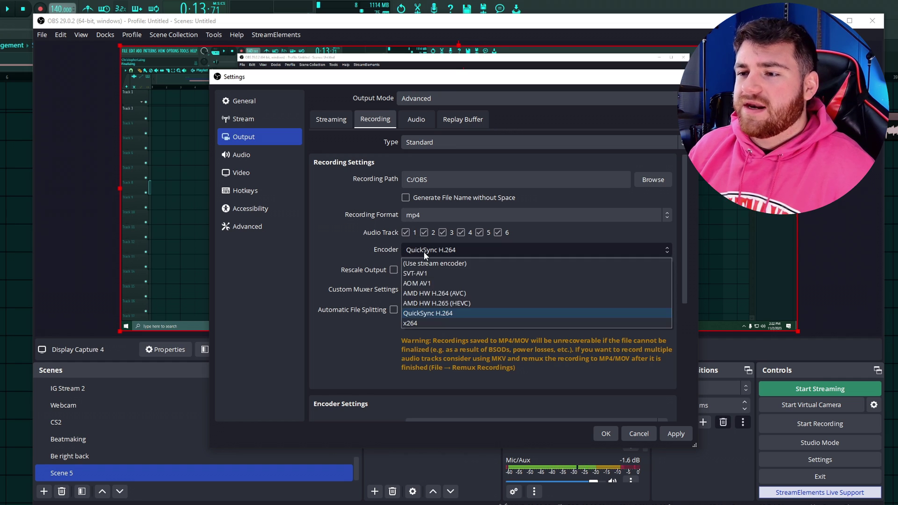
pyautogui.click(430, 294)
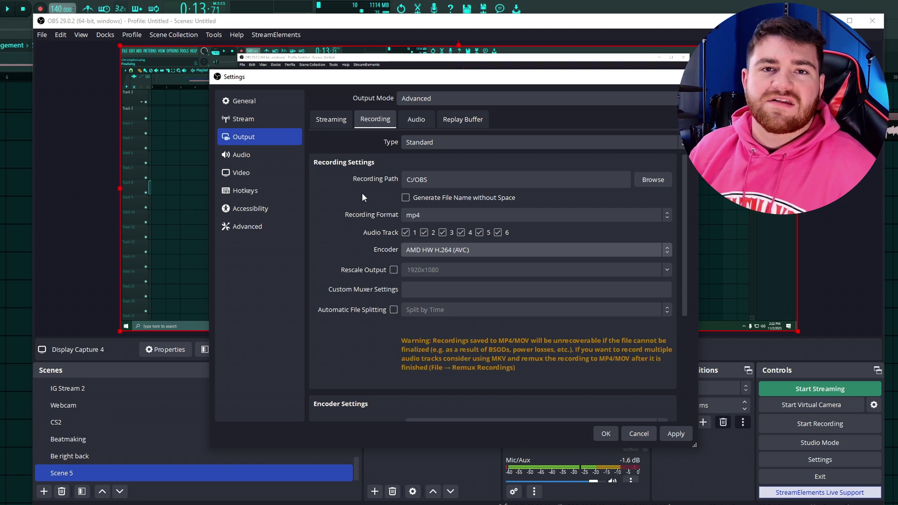
pyautogui.click(422, 249)
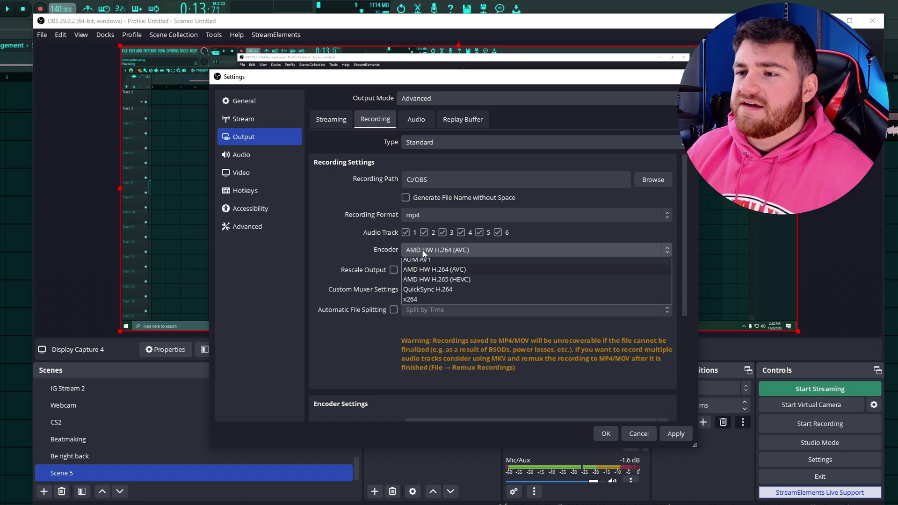
pyautogui.click(443, 250)
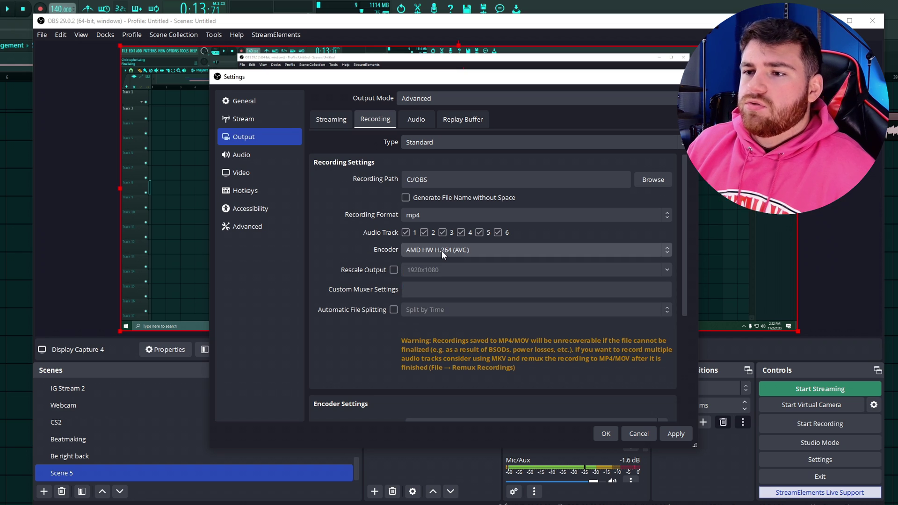
pyautogui.click(424, 251)
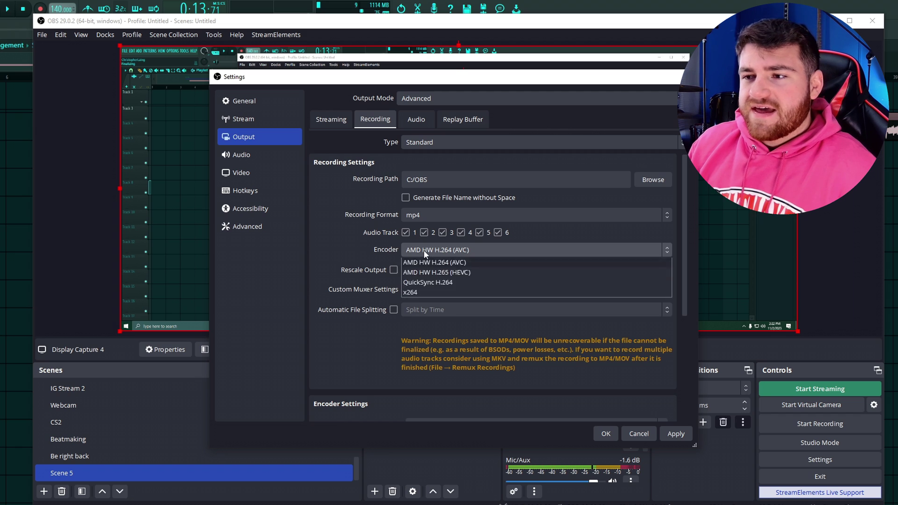
pyautogui.click(425, 322)
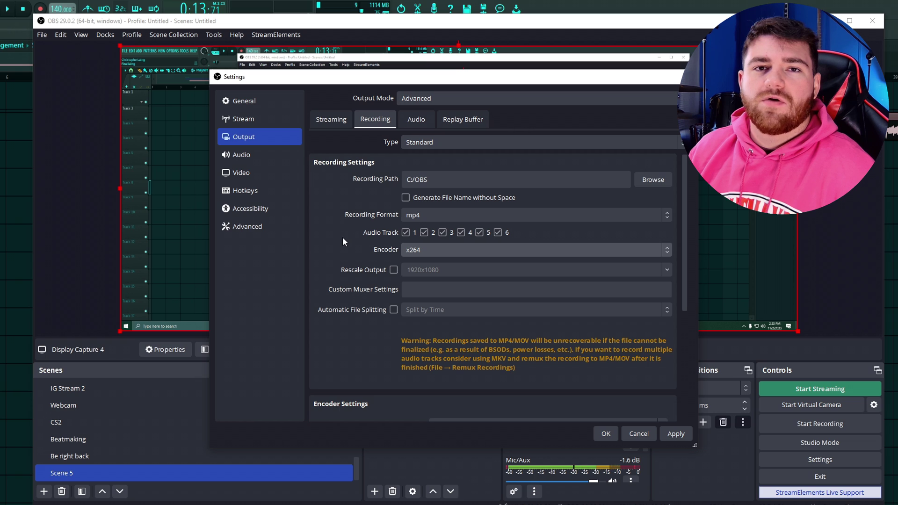
# Select QuickSync H.264 as the recording encoder.
pyautogui.scroll(-2, 345, 239)
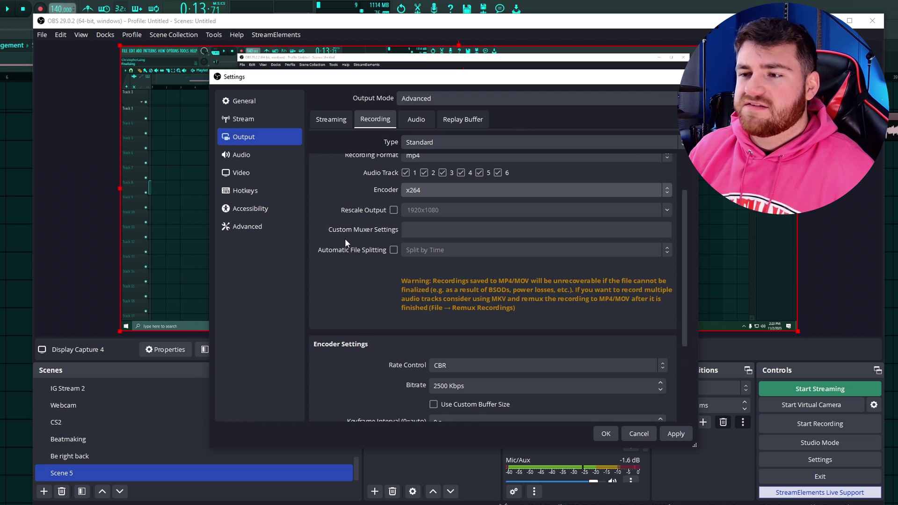
pyautogui.scroll(2, 345, 239)
pyautogui.click(331, 120)
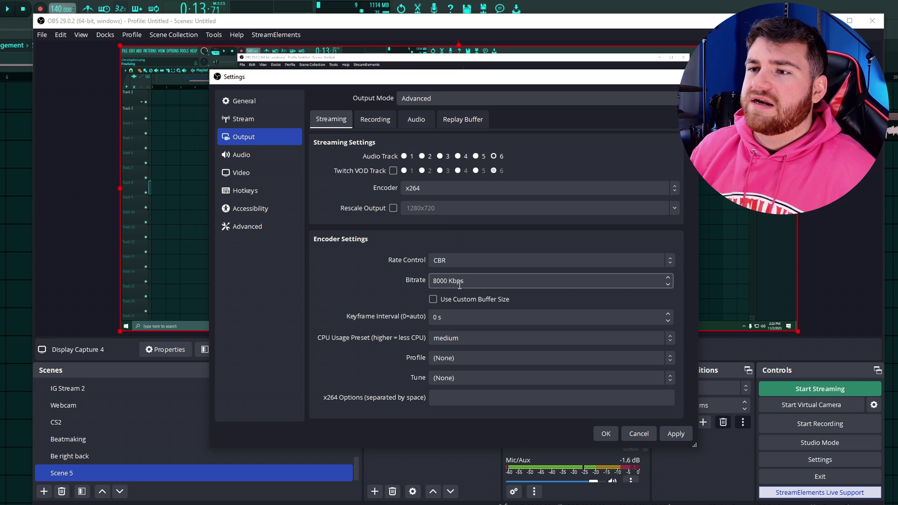
pyautogui.click(380, 117)
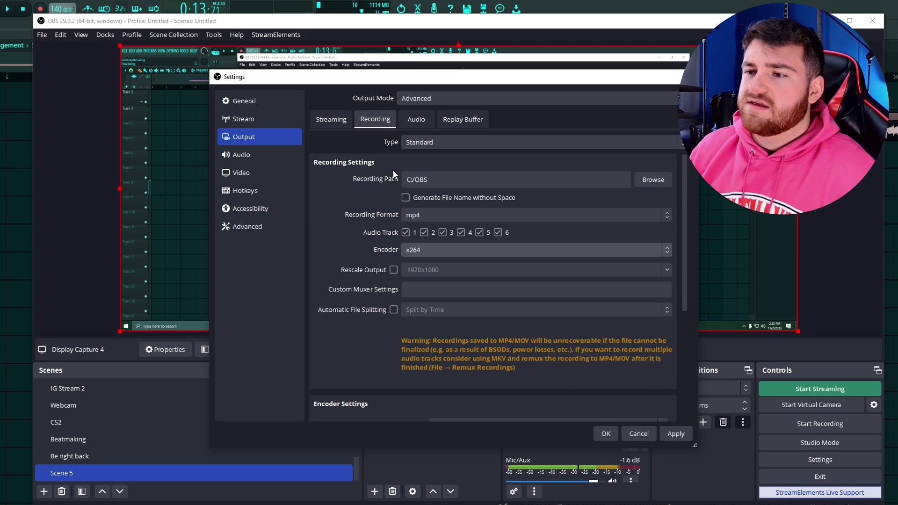
pyautogui.click(419, 251)
pyautogui.press('Escape')
pyautogui.press('Down')
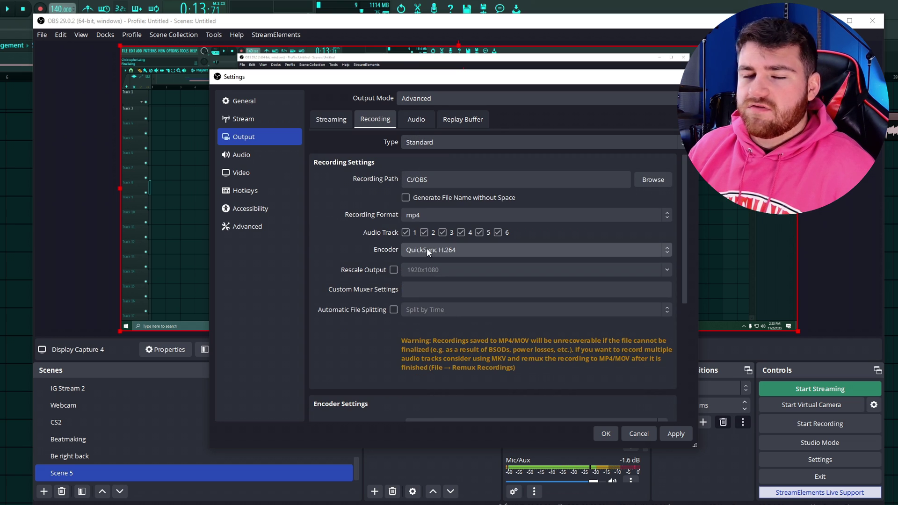
pyautogui.click(427, 250)
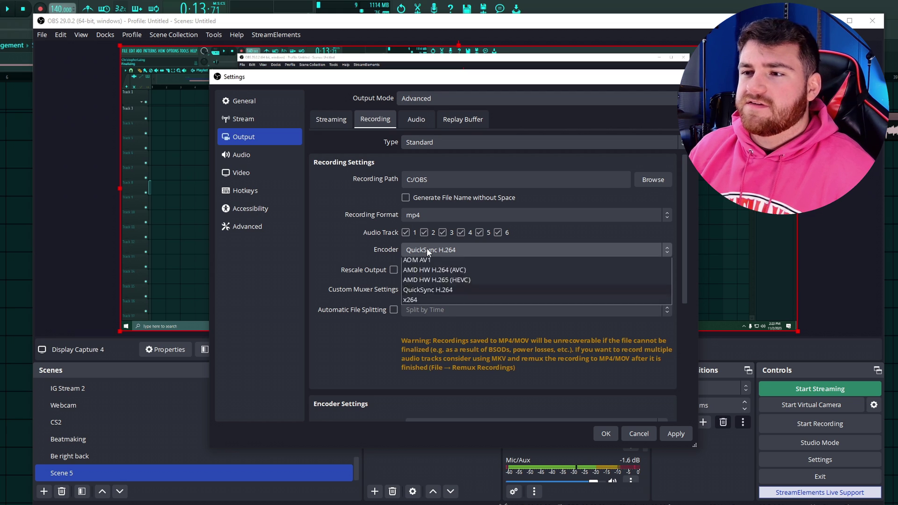
pyautogui.press('Escape')
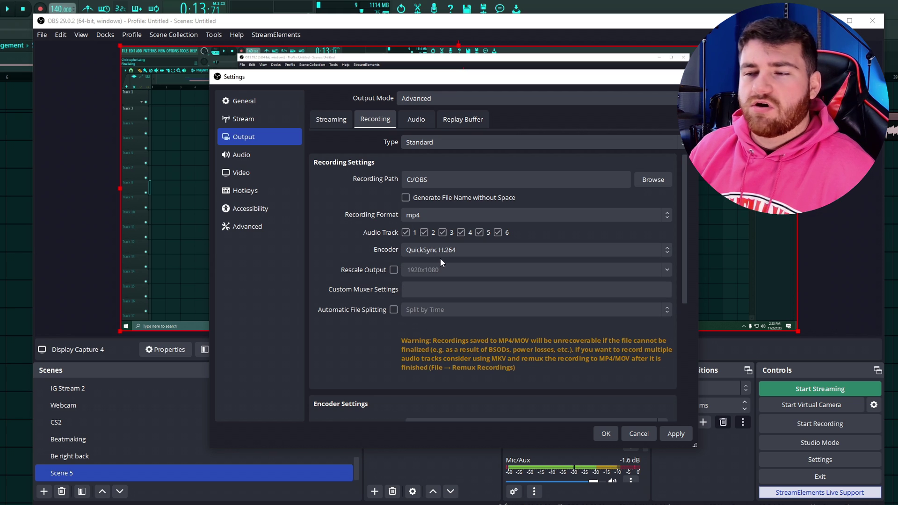
pyautogui.scroll(-5, 343, 217)
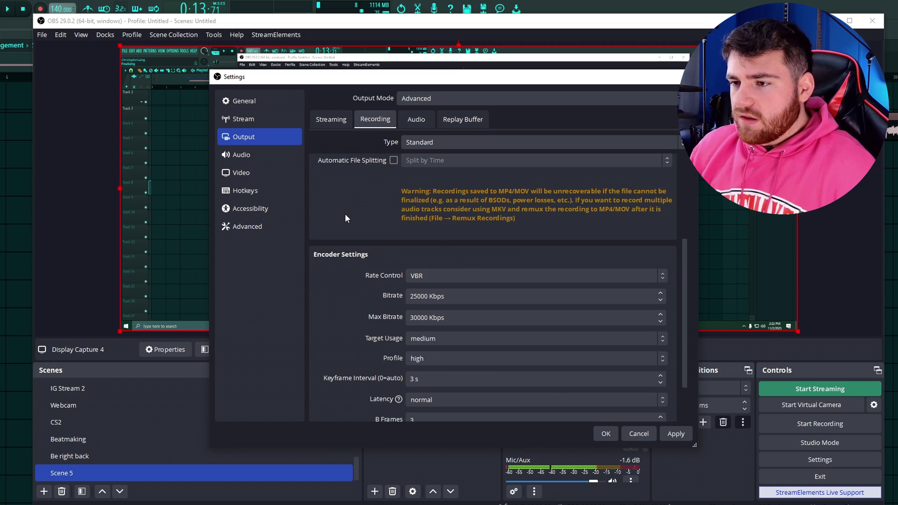
# Confirm the recording rate control stays VBR at 25000 Kbps.
pyautogui.scroll(-2, 347, 208)
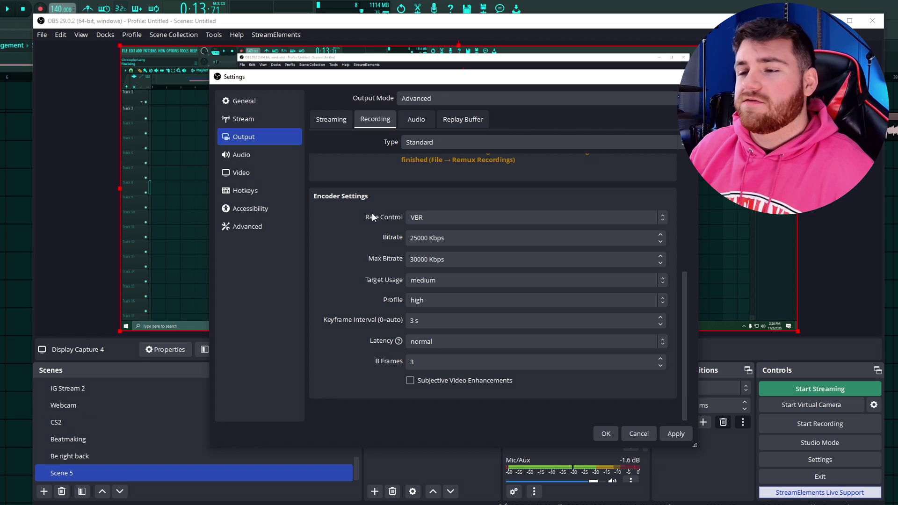
pyautogui.click(408, 218)
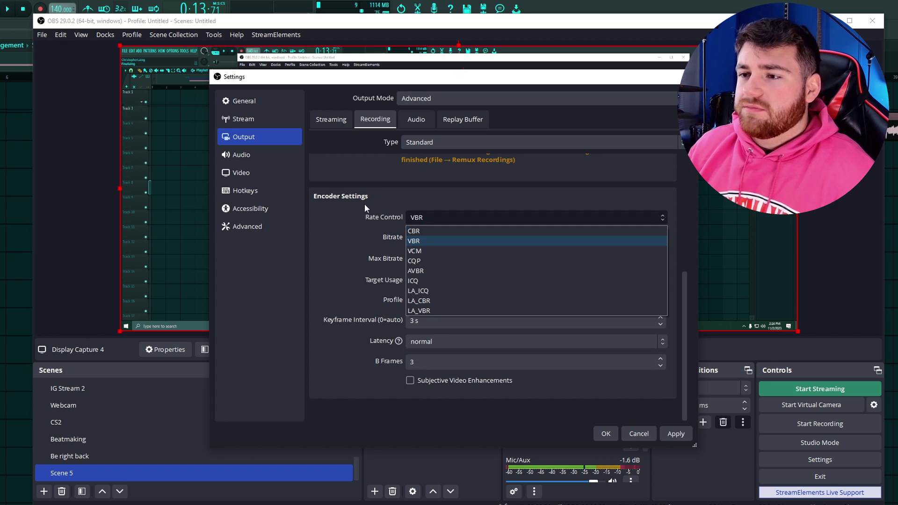
pyautogui.click(437, 224)
pyautogui.click(433, 220)
pyautogui.click(412, 220)
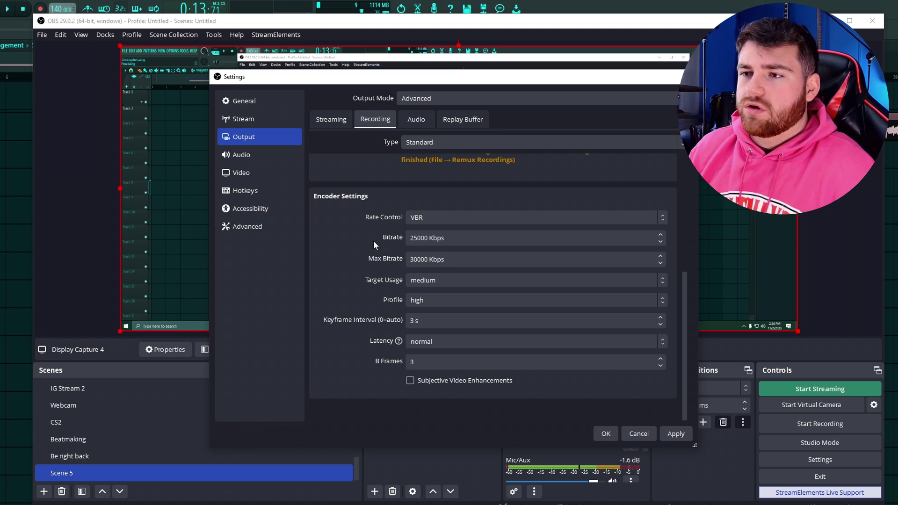
pyautogui.scroll(5, 374, 240)
pyautogui.scroll(-5, 335, 243)
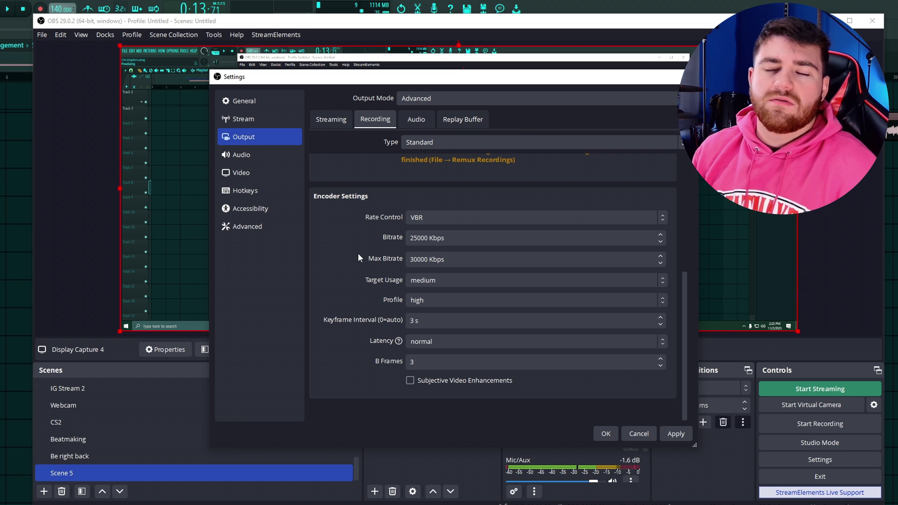
pyautogui.scroll(6, 419, 252)
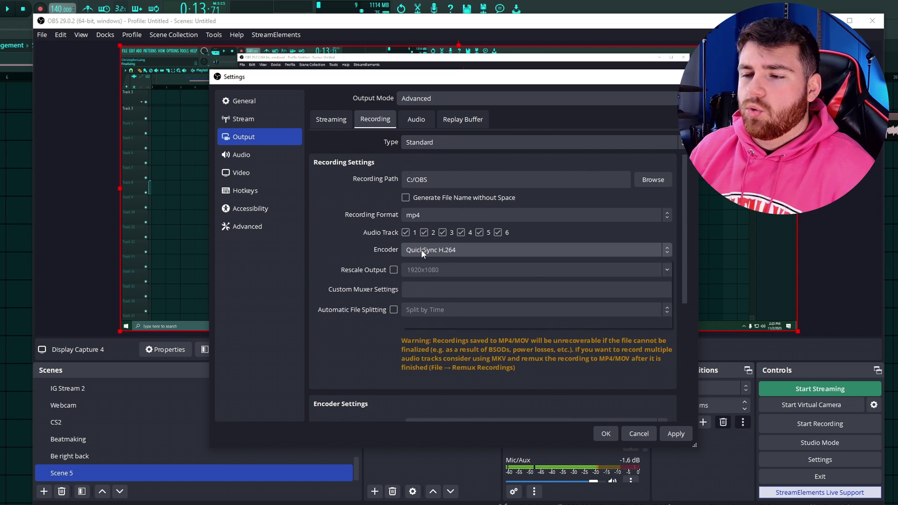
# Switch the recording encoder to x264 and back to QuickSync H.264, then close Settings.
pyautogui.click(421, 249)
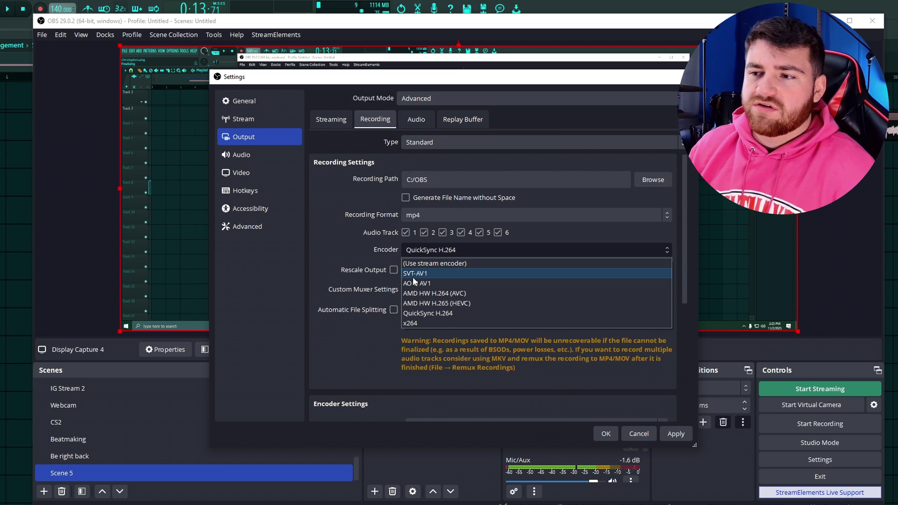
pyautogui.click(417, 322)
pyautogui.scroll(-5, 350, 260)
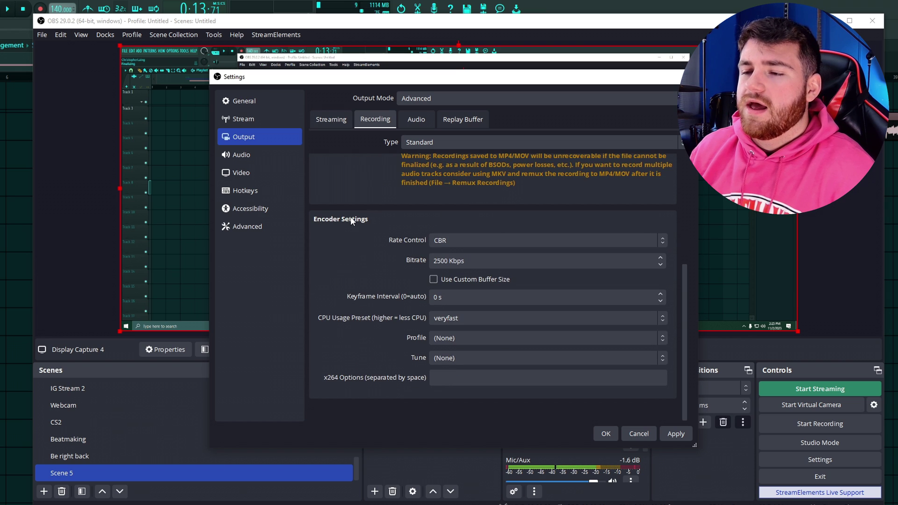
pyautogui.scroll(5, 505, 361)
pyautogui.click(430, 250)
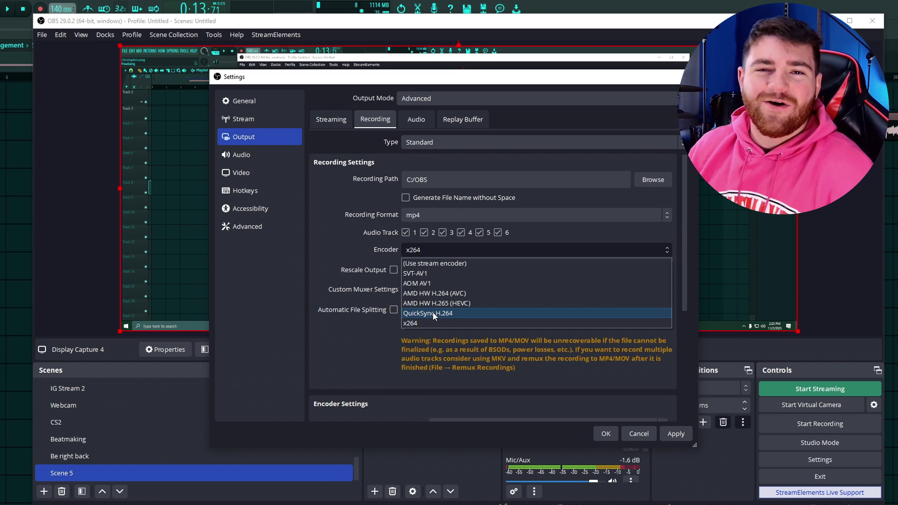
pyautogui.click(434, 310)
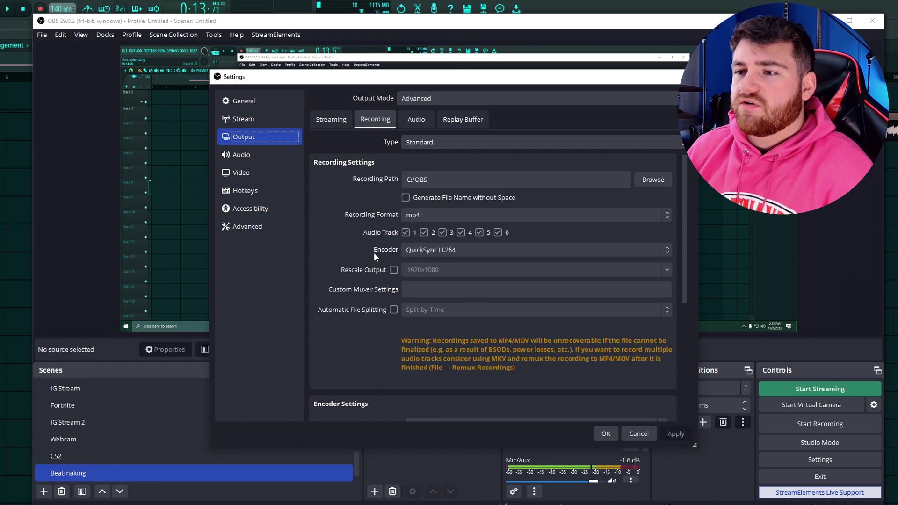
pyautogui.scroll(-3, 328, 252)
pyautogui.scroll(-2, 323, 253)
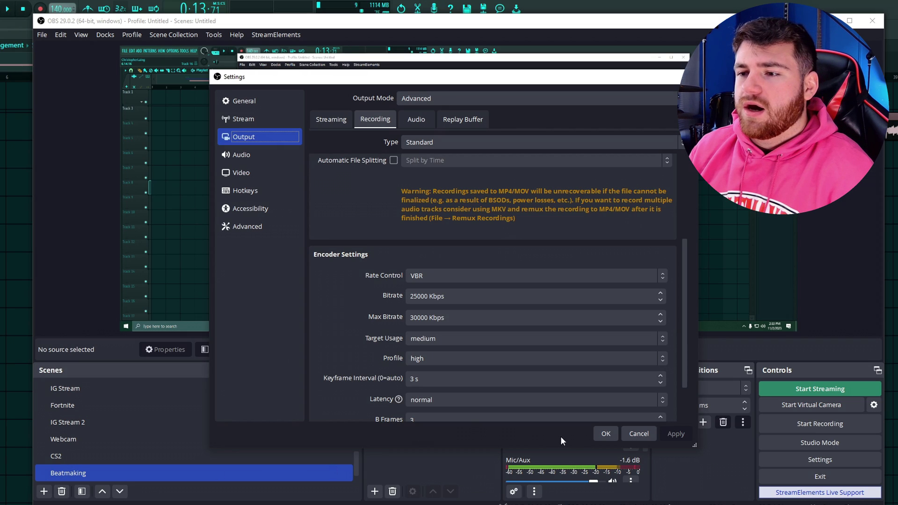
pyautogui.click(608, 432)
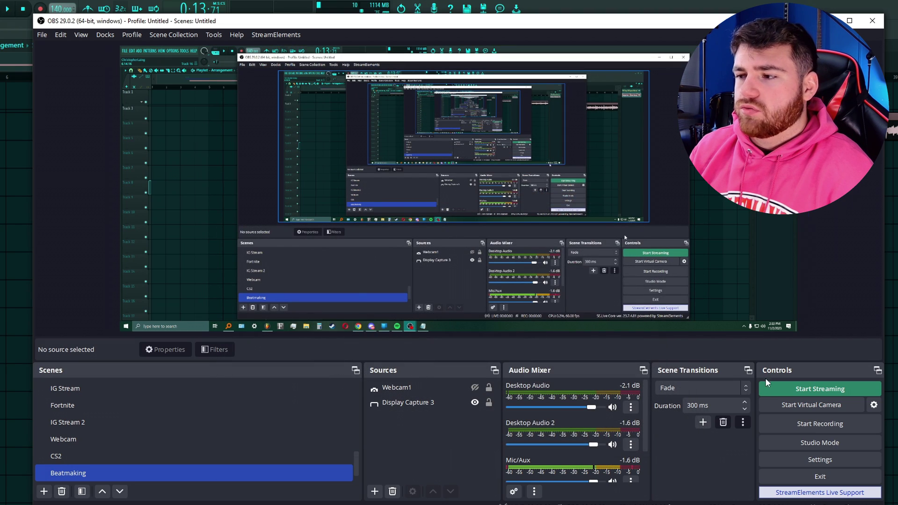
# Reopen Output > Recording settings and confirm QuickSync H.264 with VBR 25000 Kbps is still the encoder.
pyautogui.click(792, 459)
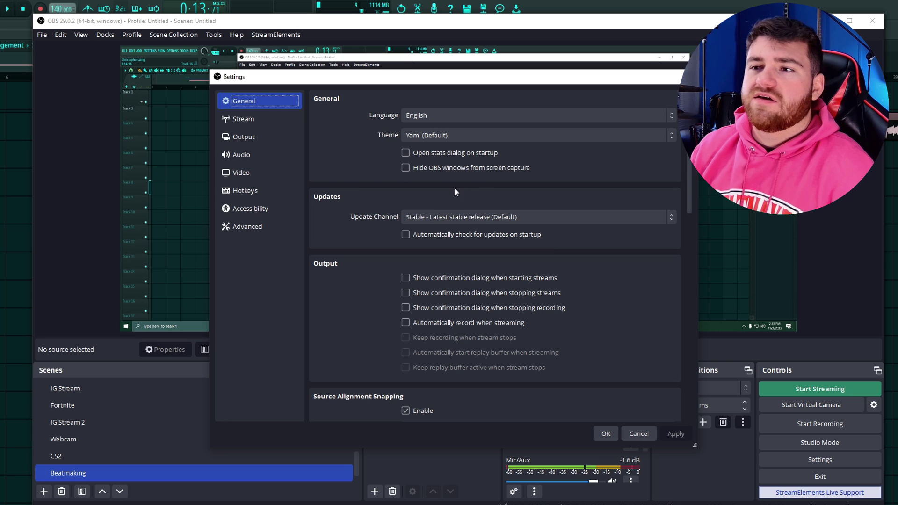
pyautogui.click(273, 137)
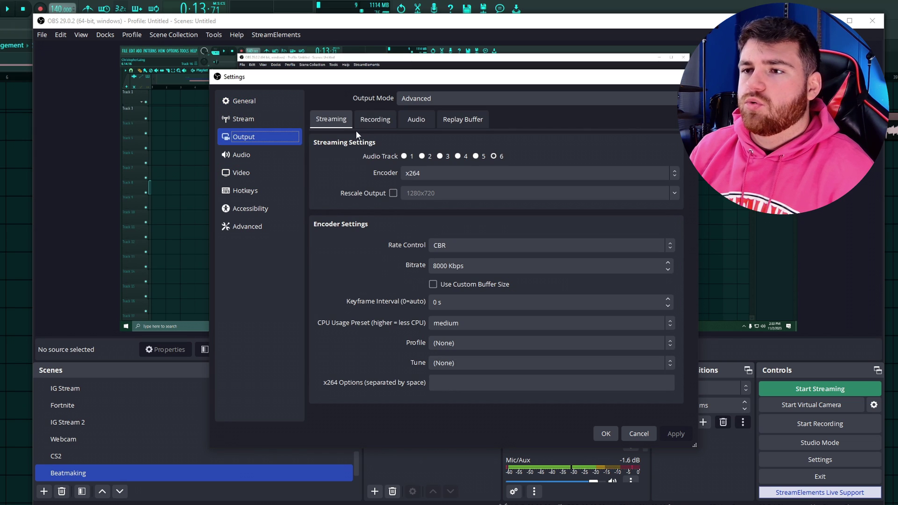
pyautogui.click(370, 122)
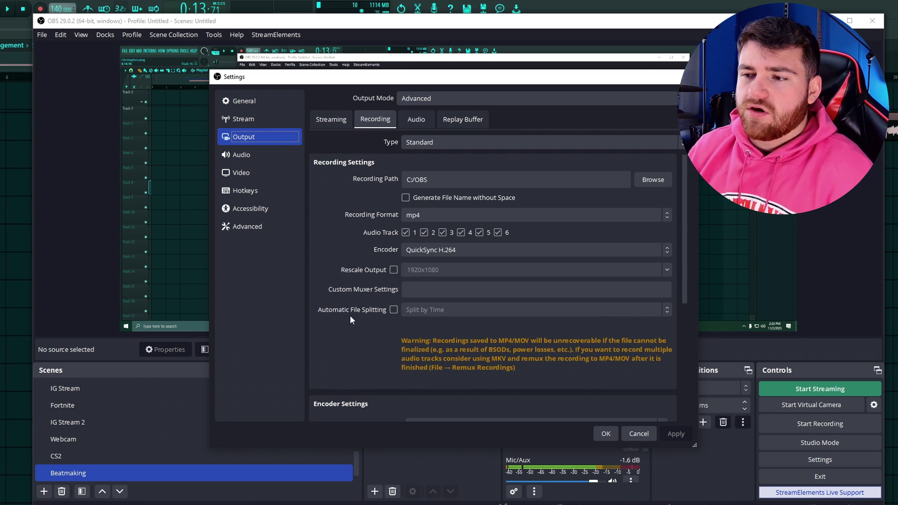
pyautogui.scroll(-2, 350, 315)
pyautogui.scroll(2, 352, 315)
pyautogui.scroll(-3, 353, 300)
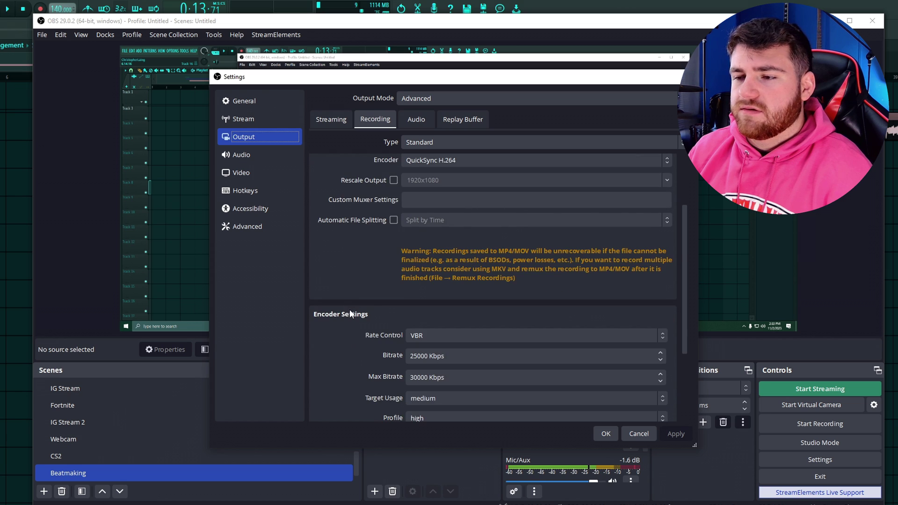
pyautogui.scroll(-2, 350, 313)
pyautogui.scroll(4, 405, 333)
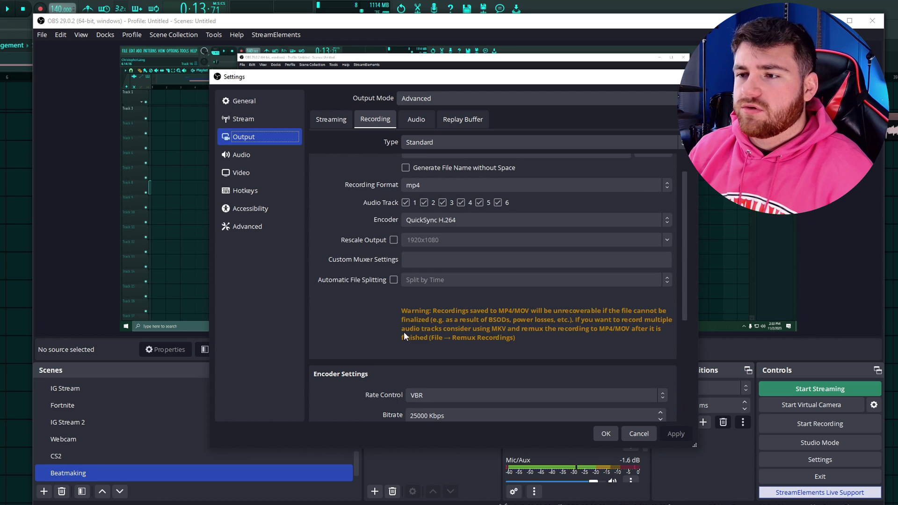
pyautogui.scroll(2, 403, 334)
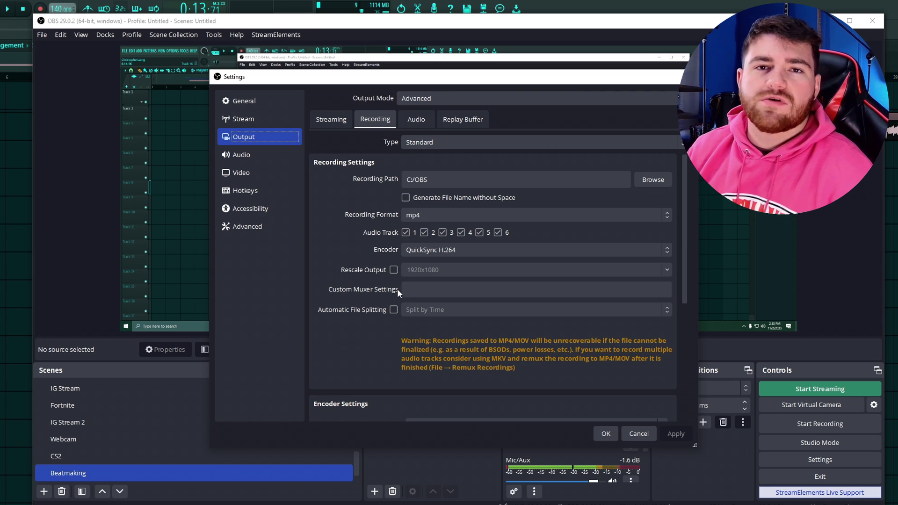
pyautogui.click(428, 249)
pyautogui.click(352, 246)
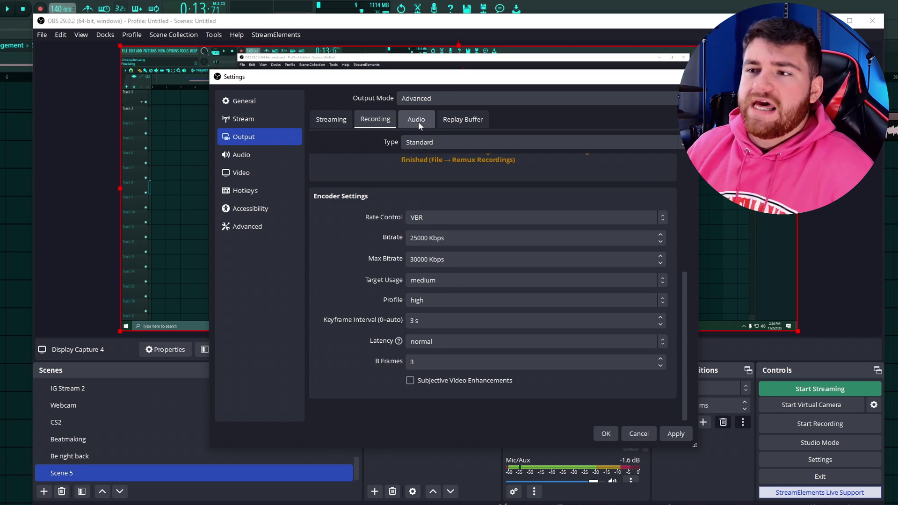
# Keep Track 1's audio bitrate at 320, then show the 48 kHz stereo Audio settings page.
pyautogui.click(418, 122)
pyautogui.click(457, 180)
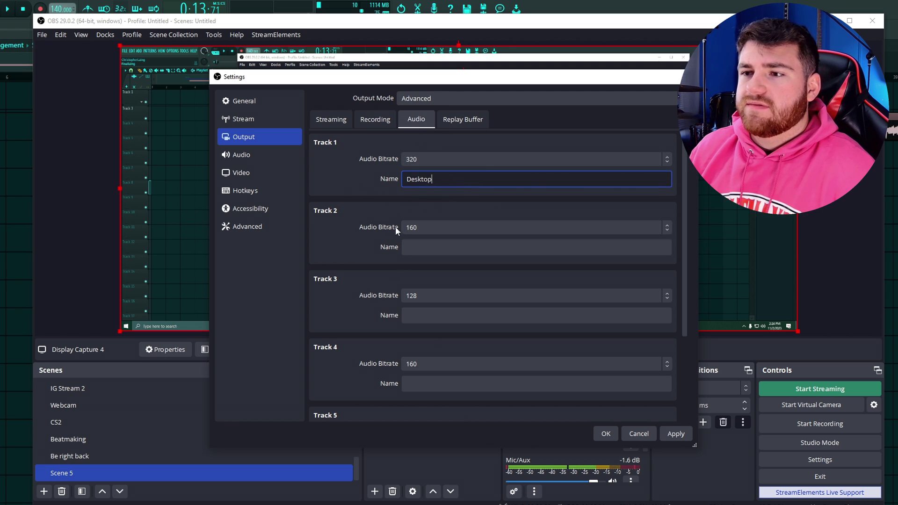
pyautogui.scroll(-5, 381, 208)
pyautogui.scroll(5, 380, 208)
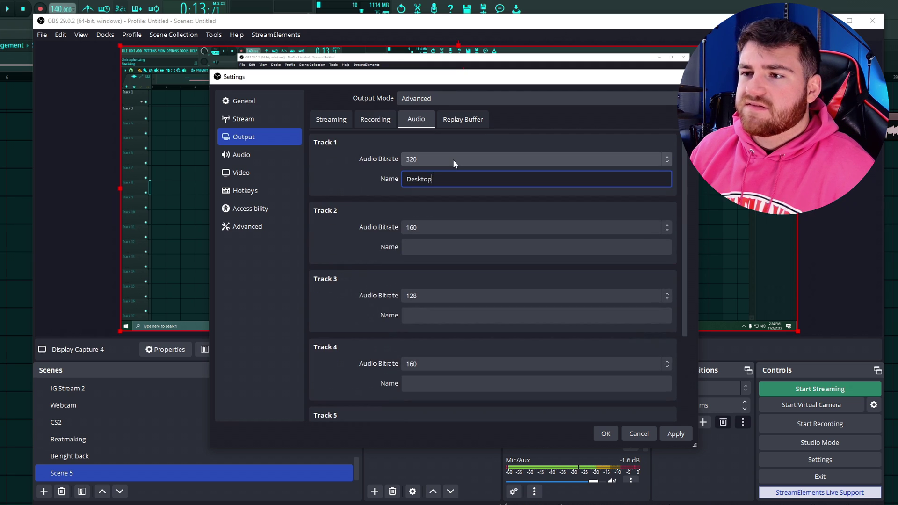
pyautogui.click(428, 158)
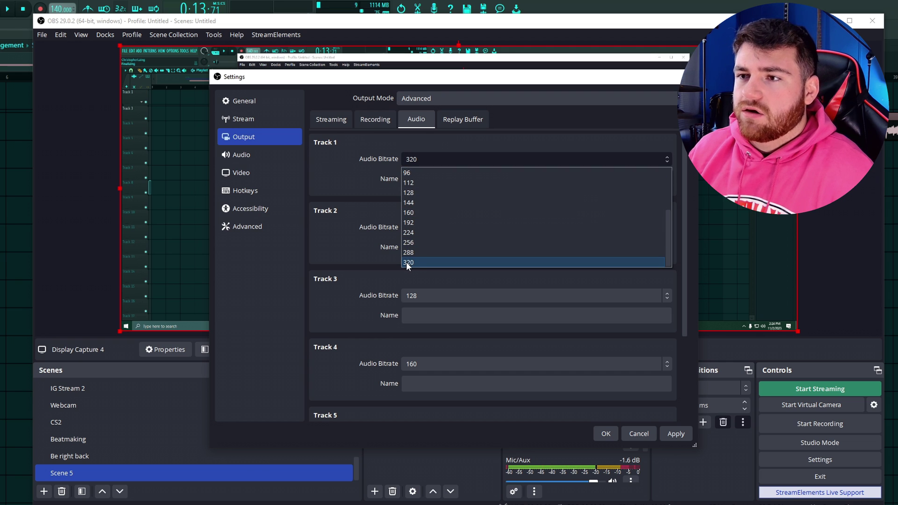
pyautogui.doubleClick(430, 157)
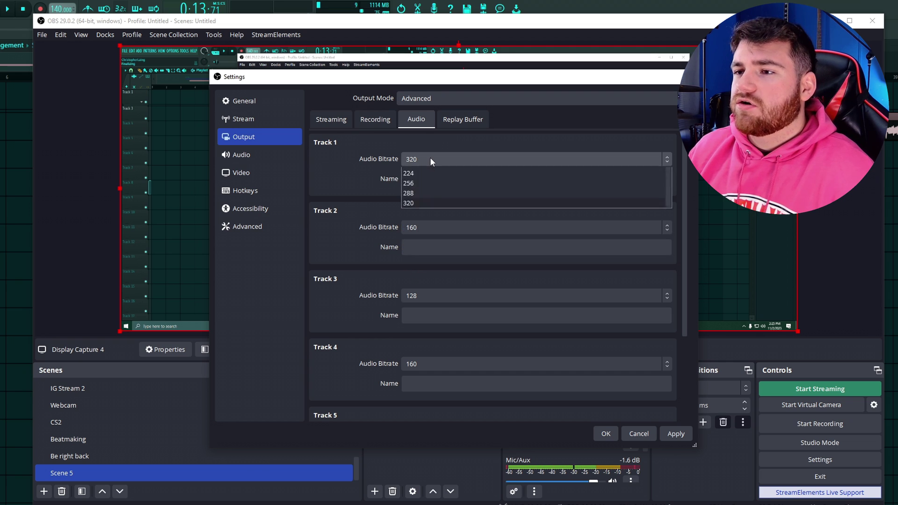
pyautogui.click(395, 161)
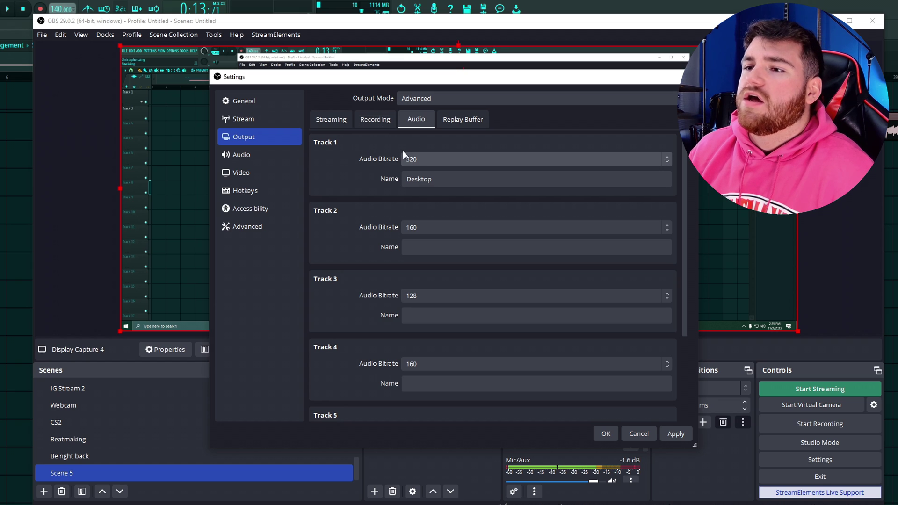
pyautogui.click(376, 118)
pyautogui.click(254, 156)
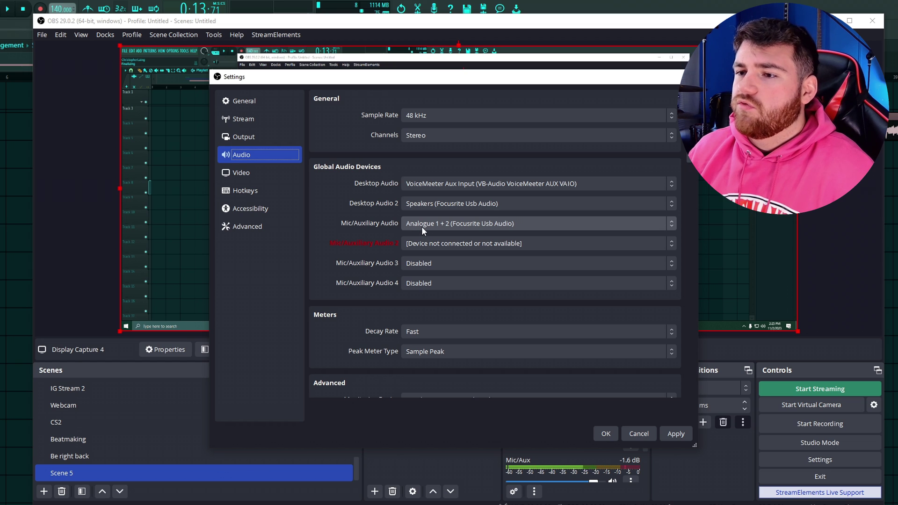
# Review the Audio page's monitoring and push-to-mute options, then open the 2560x1080, 60 FPS Video page.
pyautogui.scroll(-2, 359, 187)
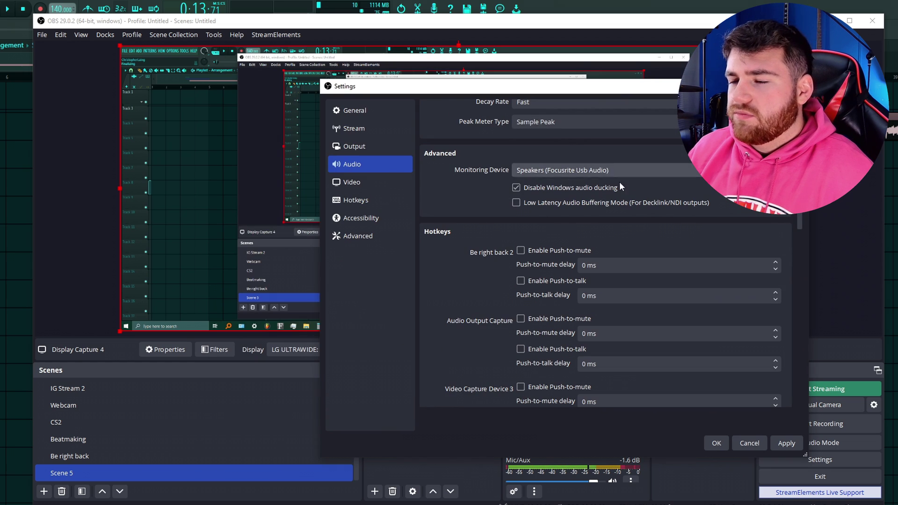
pyautogui.scroll(-8, 492, 247)
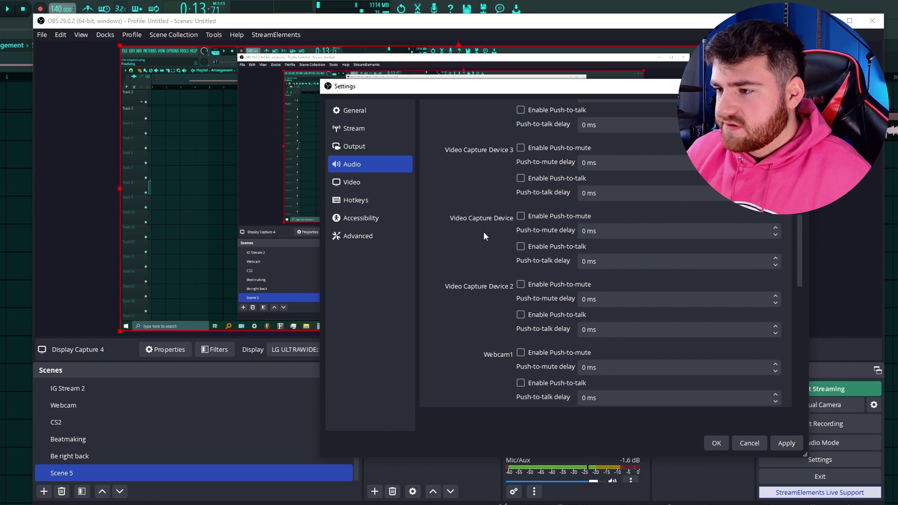
pyautogui.scroll(-5, 482, 234)
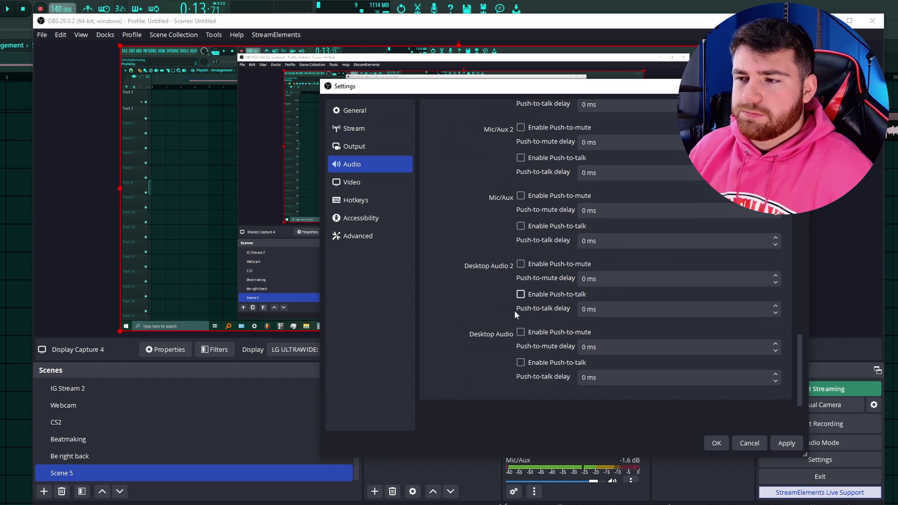
pyautogui.scroll(10, 489, 328)
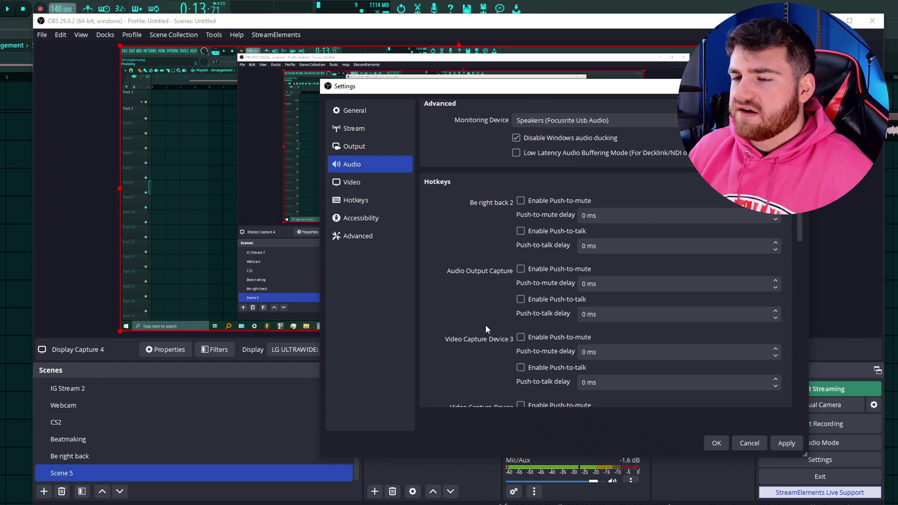
pyautogui.click(352, 182)
pyautogui.moveTo(492, 92); pyautogui.dragTo(412, 75)
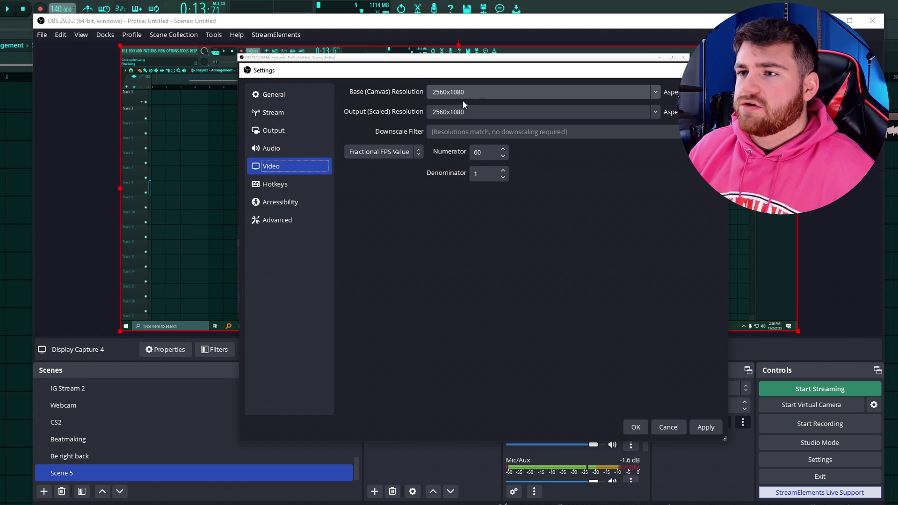
# Try the Common and Integer FPS types for the video frame rate.
pyautogui.click(430, 91)
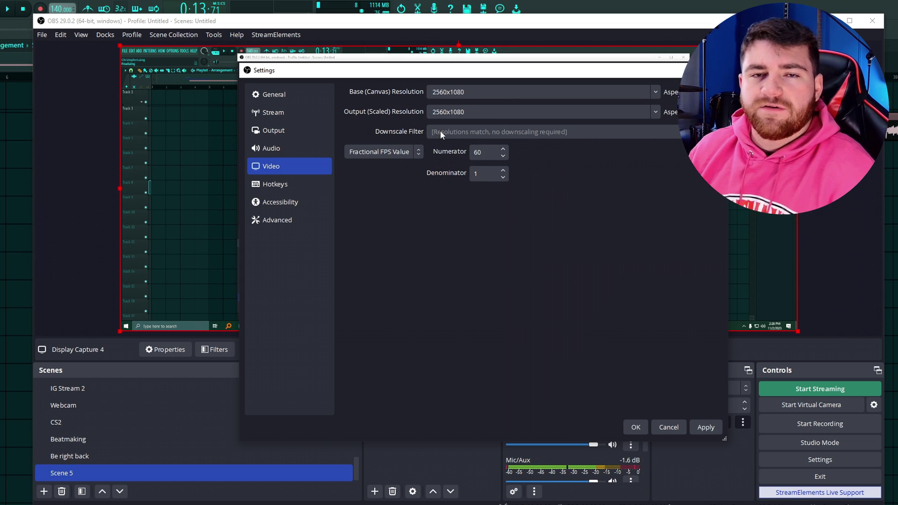
pyautogui.click(404, 154)
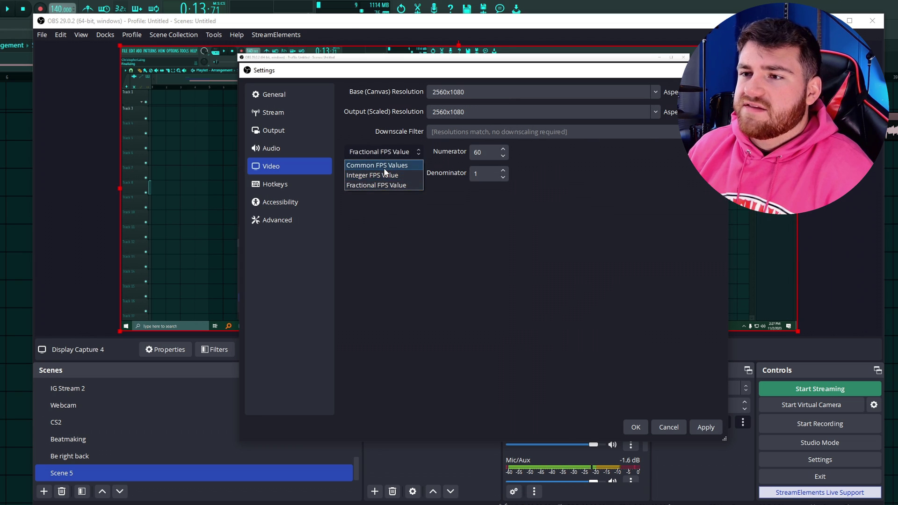
pyautogui.click(381, 167)
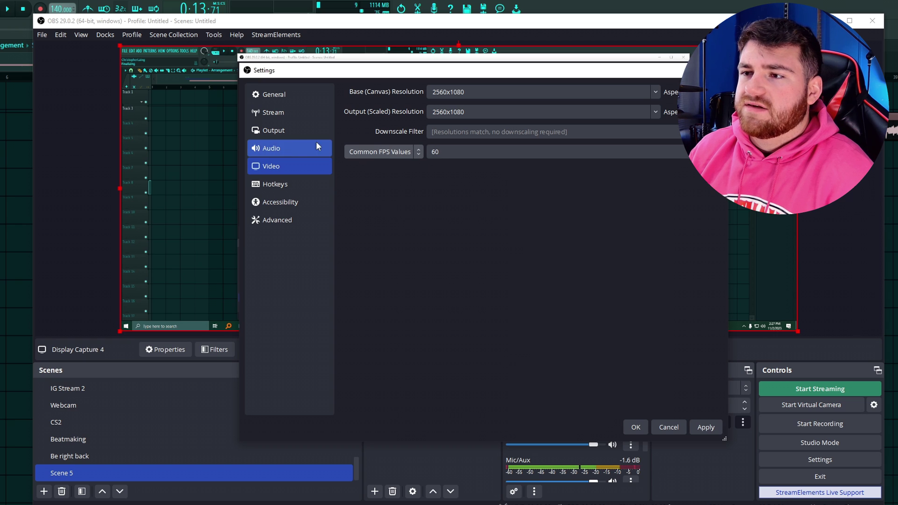
pyautogui.click(380, 151)
pyautogui.click(385, 174)
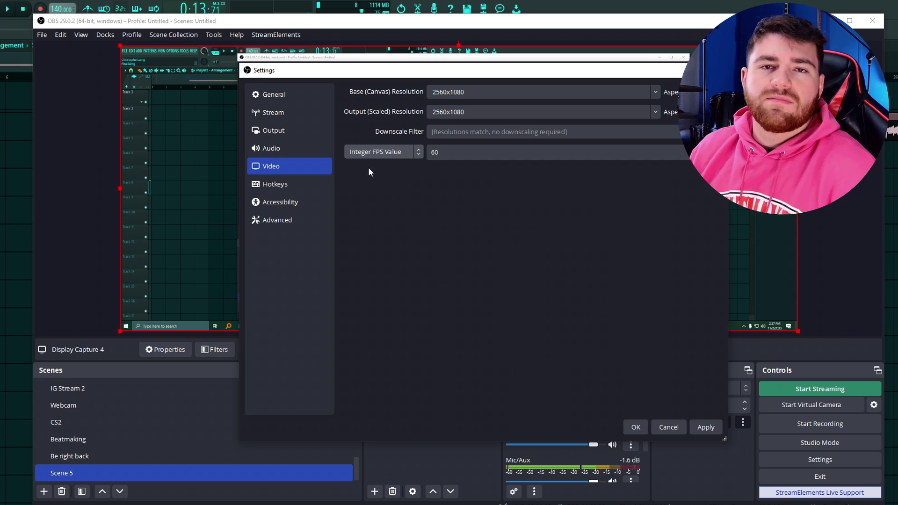
pyautogui.click(380, 152)
pyautogui.click(372, 175)
# Settle on a Fractional FPS value of 60/1 and bring up the Hotkeys page.
pyautogui.click(379, 152)
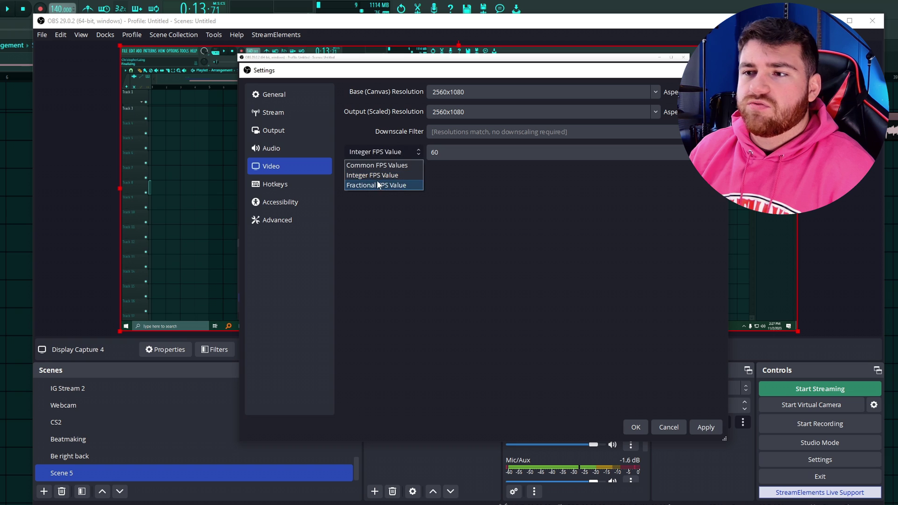
pyautogui.press('Escape')
pyautogui.hotkey('alt', 'Down')
pyautogui.press('Escape')
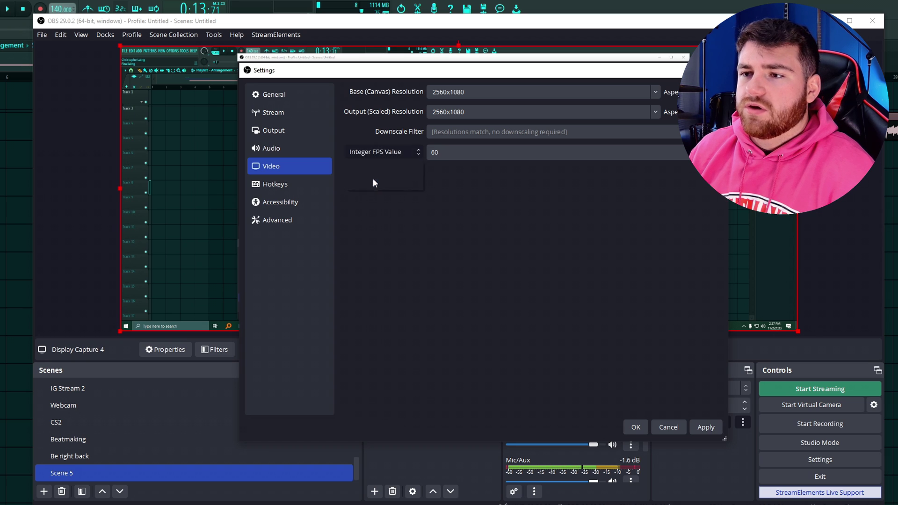
pyautogui.click(373, 183)
pyautogui.click(387, 156)
pyautogui.click(379, 184)
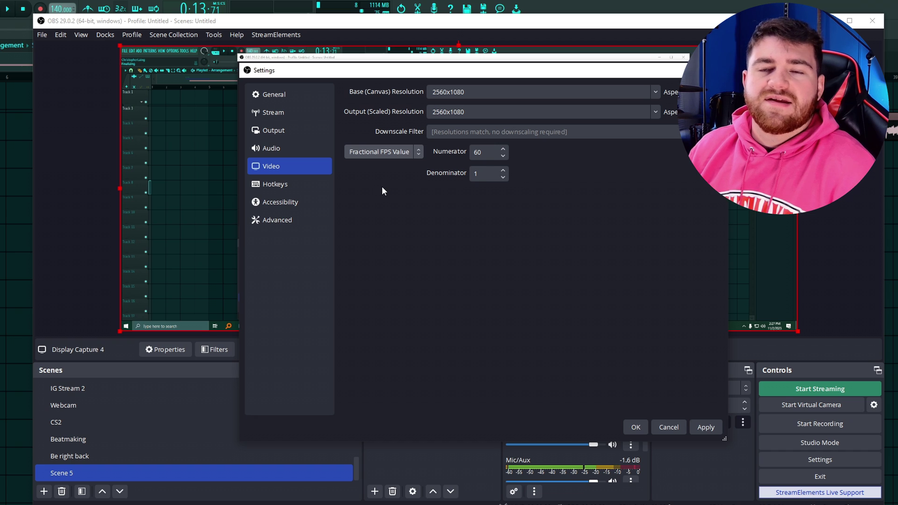
pyautogui.click(321, 188)
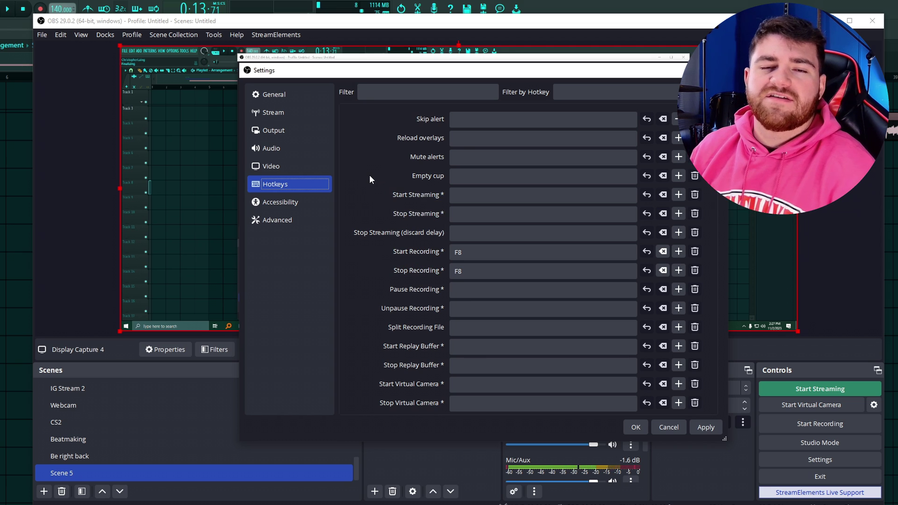
# Scroll the Hotkeys list confirming F8 for Start and Stop Recording and the Mic/Aux entries.
pyautogui.scroll(-5, 364, 160)
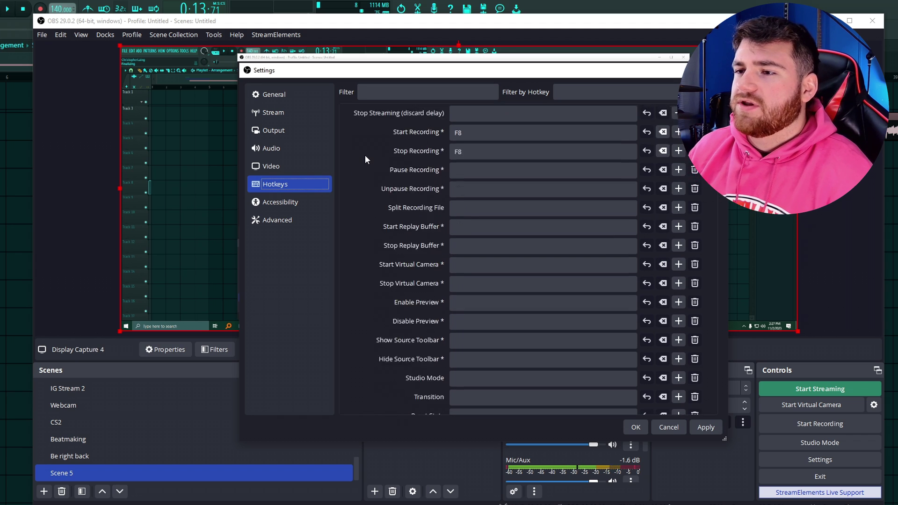
pyautogui.scroll(5, 358, 158)
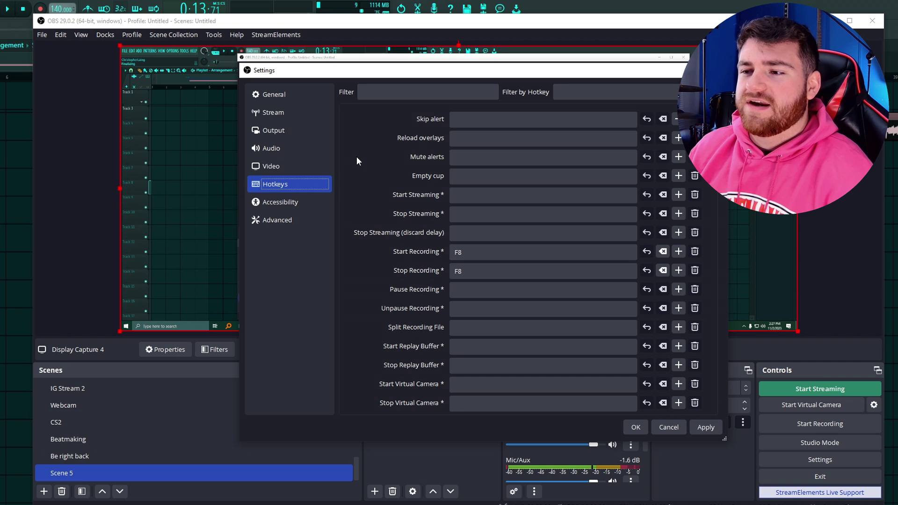
pyautogui.scroll(-10, 357, 157)
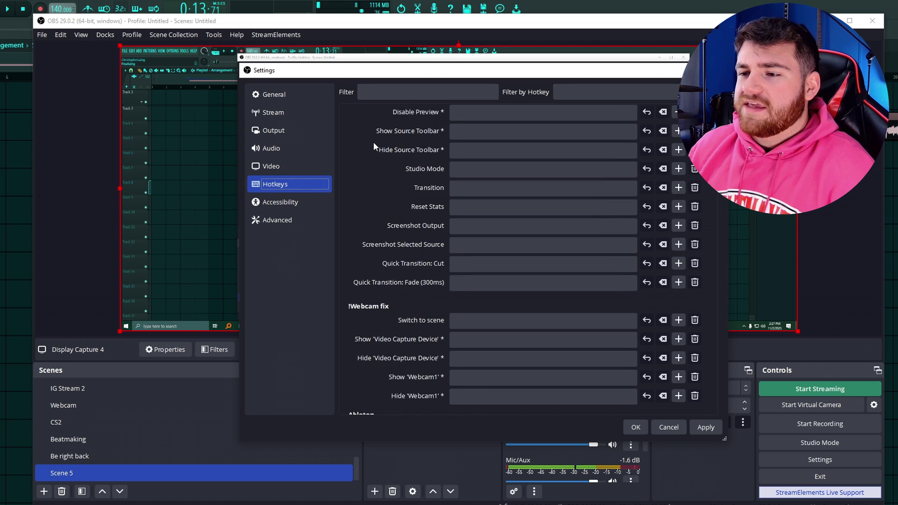
pyautogui.scroll(-12, 365, 197)
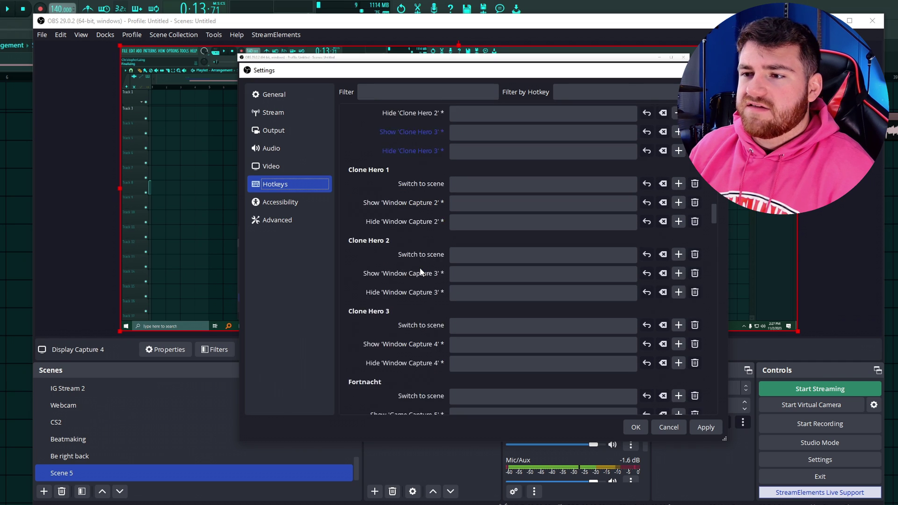
pyautogui.scroll(-3, 419, 267)
pyautogui.scroll(5, 420, 267)
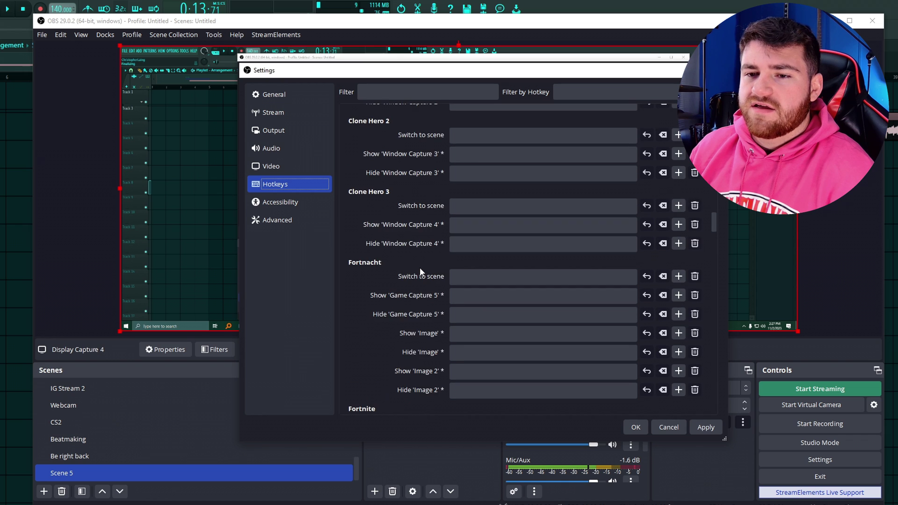
pyautogui.scroll(-7, 420, 267)
pyautogui.scroll(-10, 420, 268)
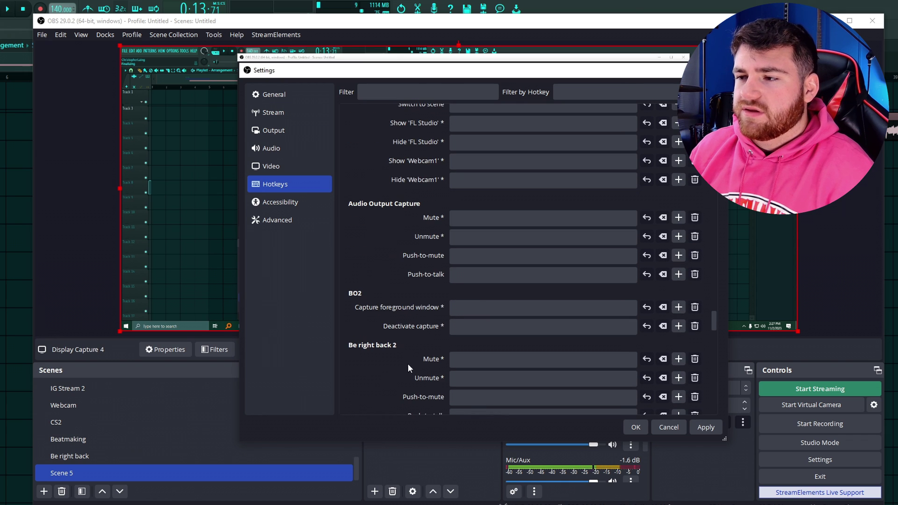
pyautogui.scroll(-5, 409, 279)
pyautogui.scroll(-6, 406, 160)
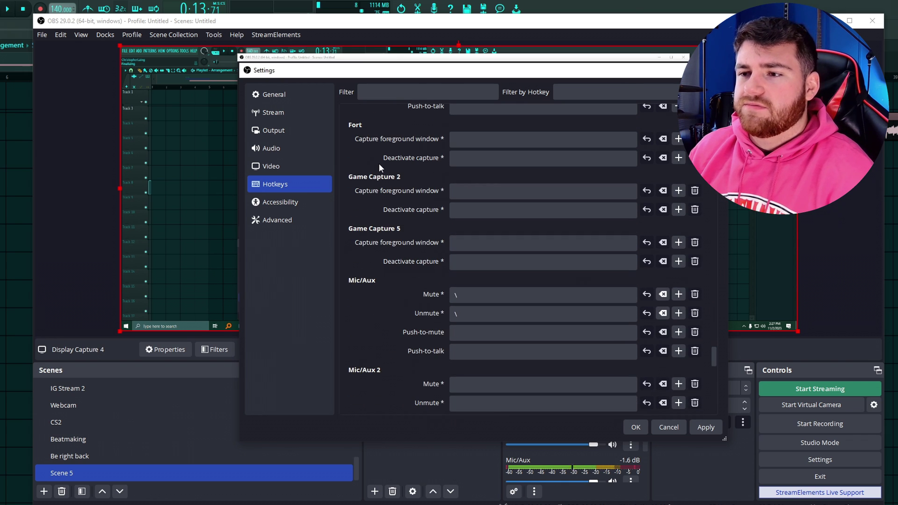
pyautogui.scroll(-1, 379, 163)
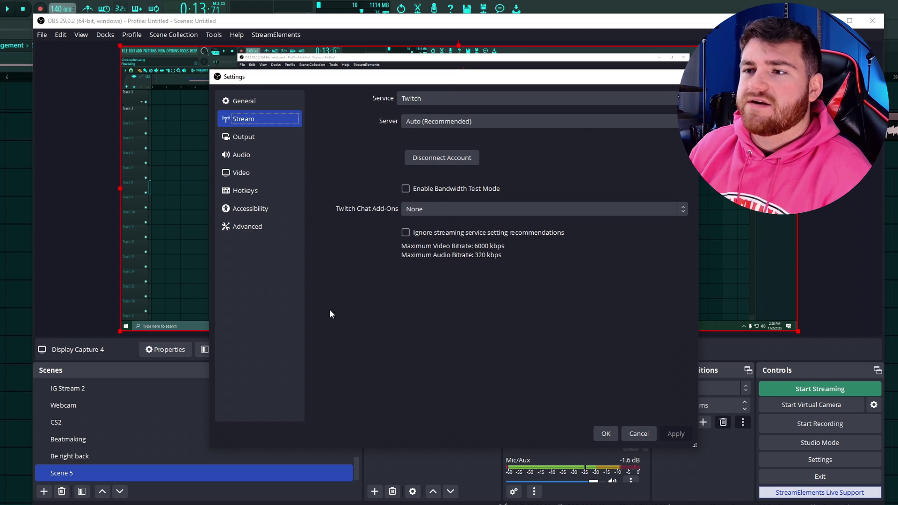
pyautogui.click(447, 101)
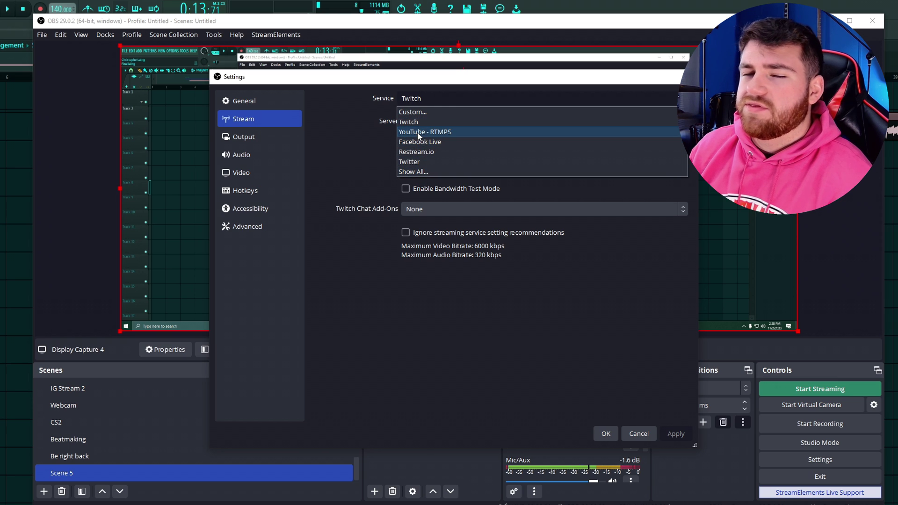
pyautogui.click(428, 119)
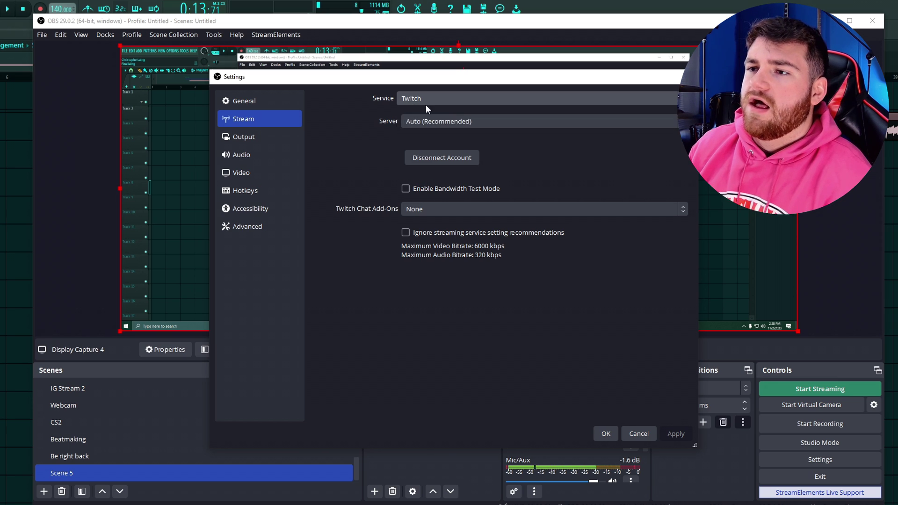
pyautogui.click(472, 125)
pyautogui.click(388, 113)
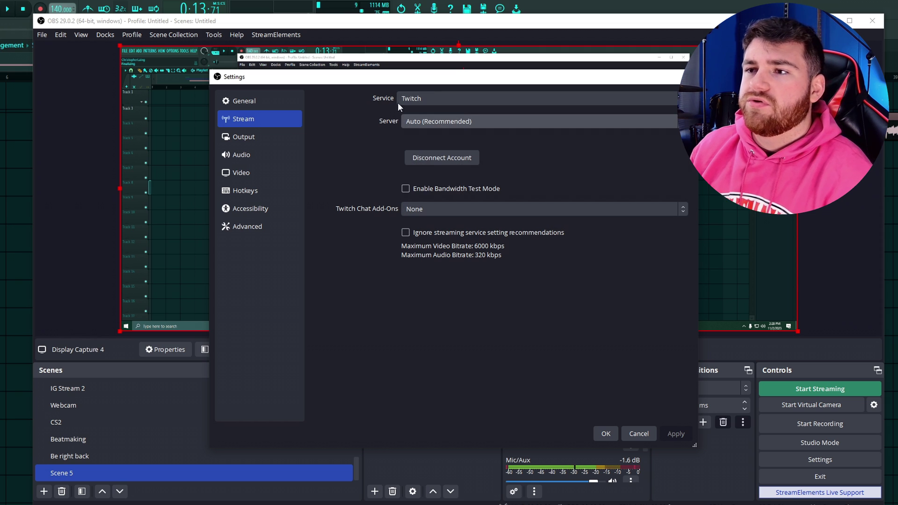
pyautogui.click(423, 95)
pyautogui.click(413, 112)
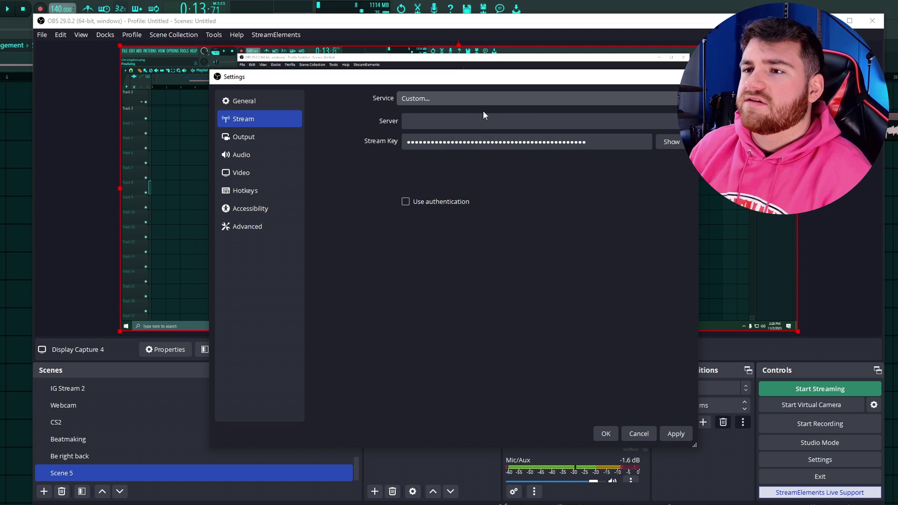